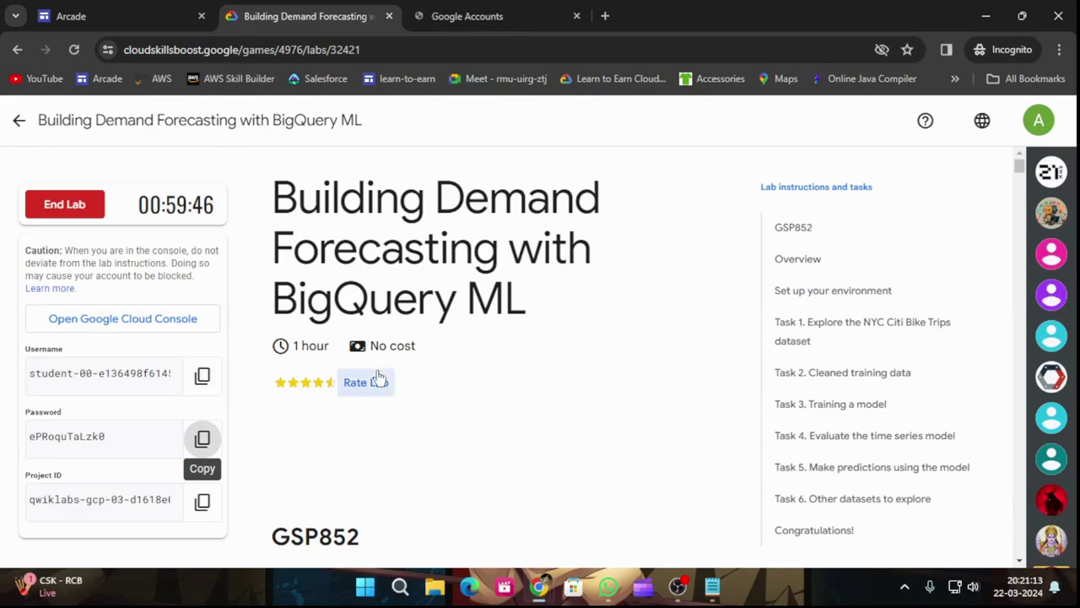
Step: Review the lab setup instructions up to Task 1, and accept the new student account notice and the Google Cloud terms of service
scroll(561, 361, "down", 20)
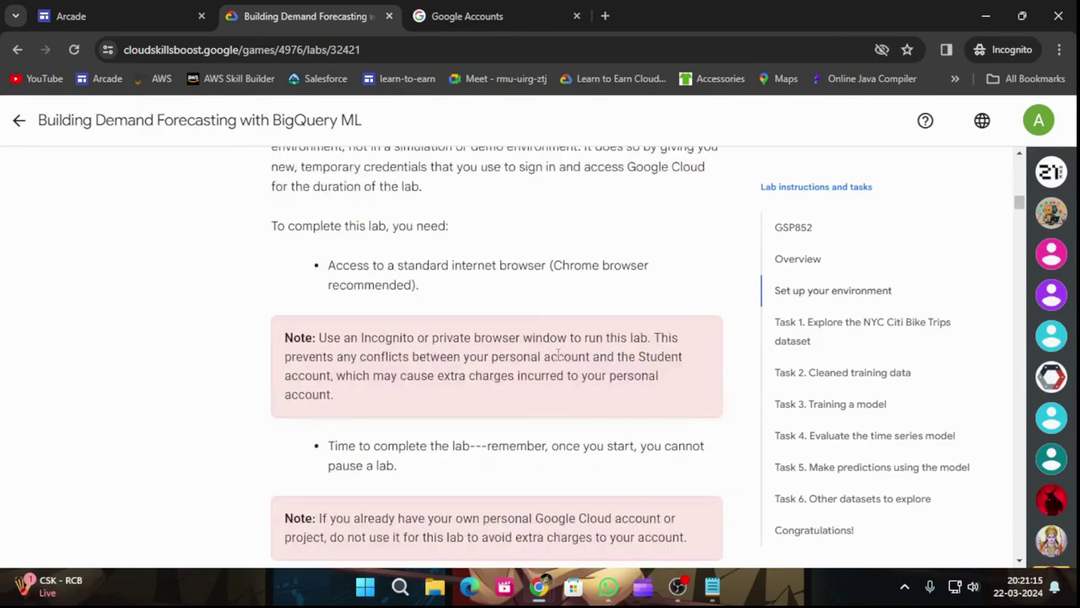
scroll(561, 361, "down", 10)
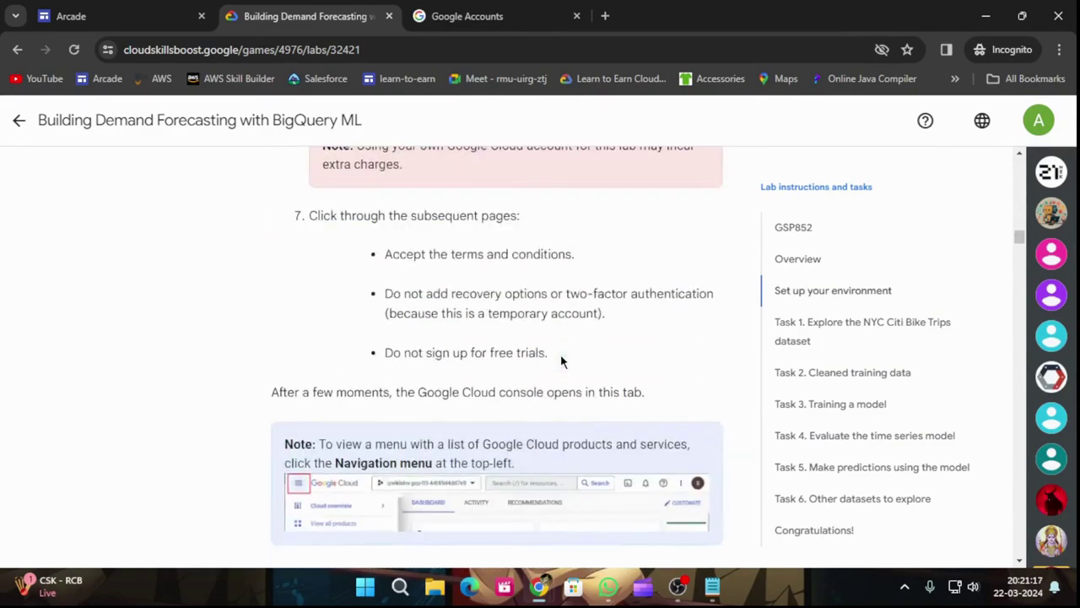
scroll(562, 362, "down", 2)
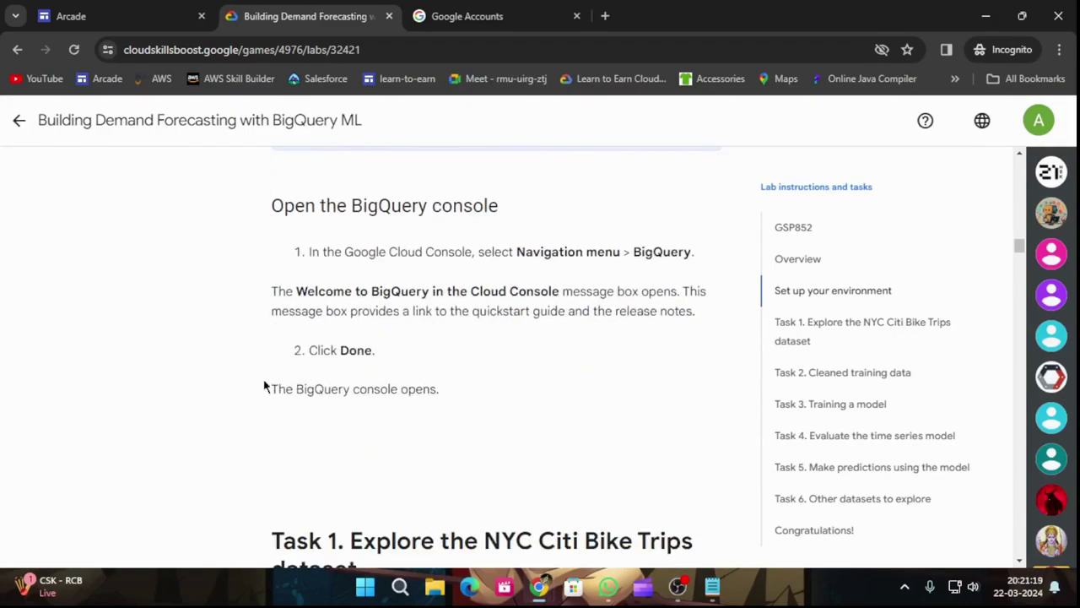
scroll(394, 367, "down", 5)
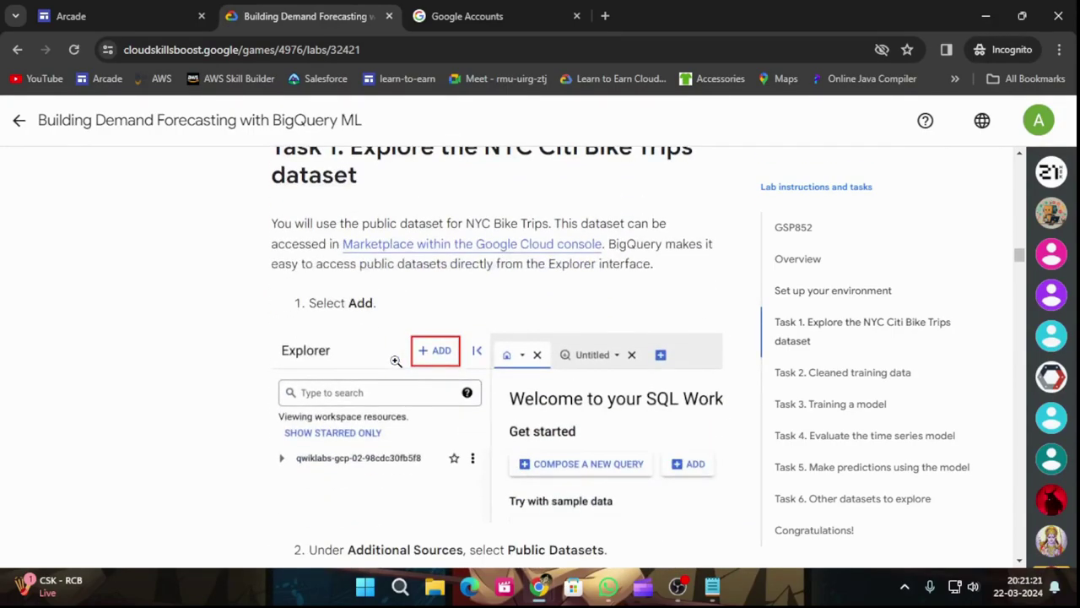
scroll(396, 361, "down", 1)
left_click(467, 16)
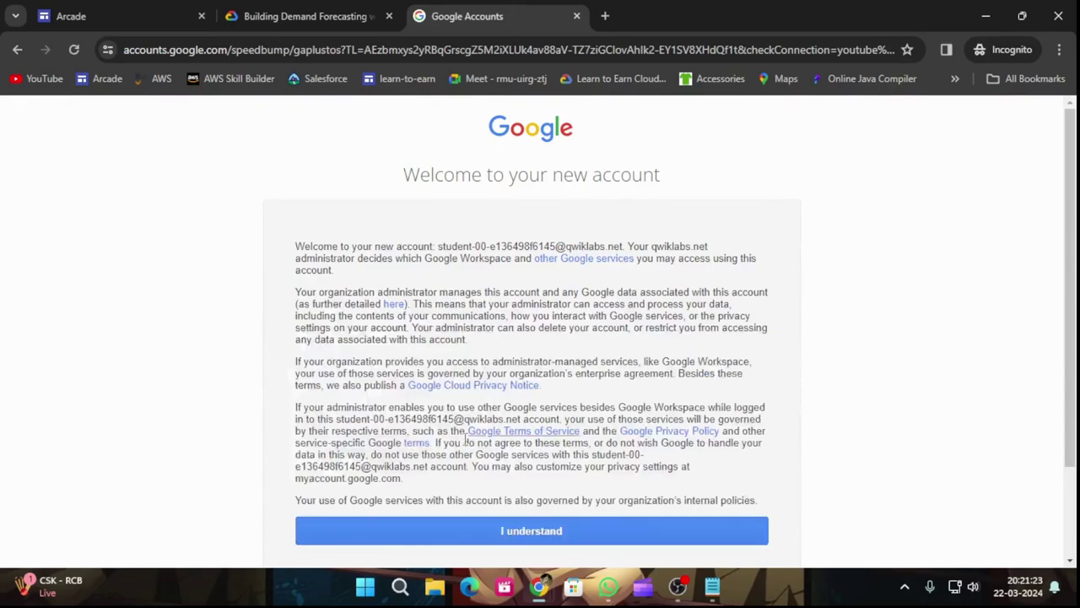
left_click(431, 532)
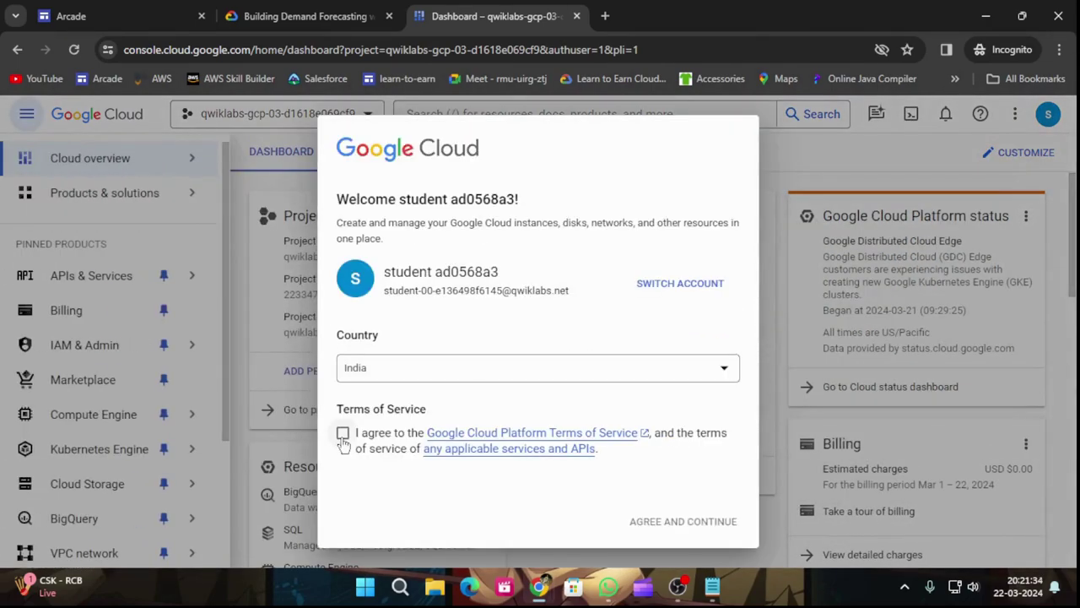
left_click(550, 461)
left_click(665, 521)
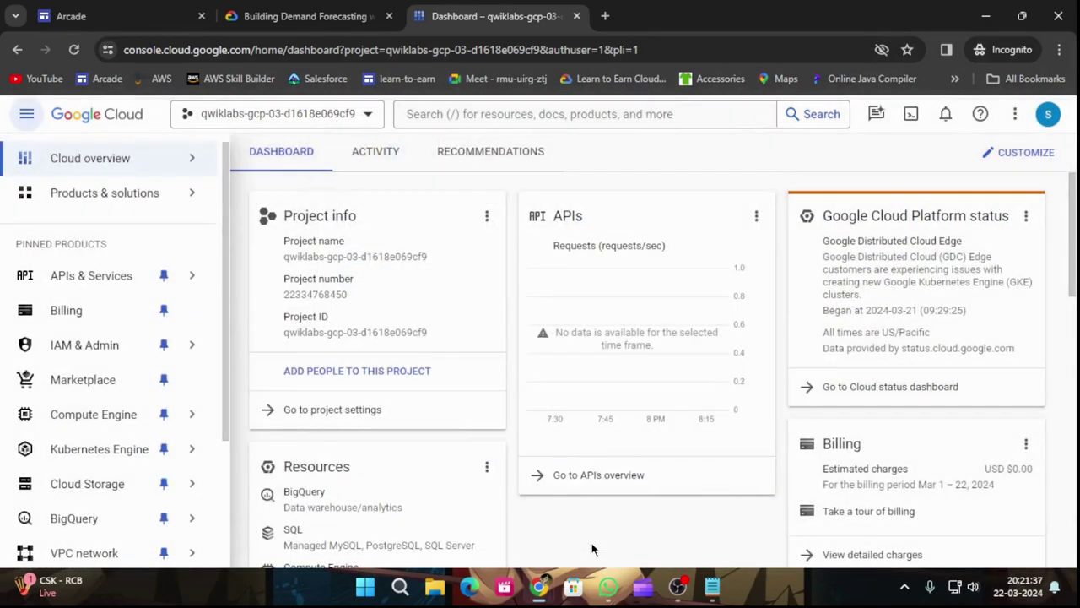
Step: Open BigQuery from the Google Cloud console and dismiss its welcome message
left_click(324, 7)
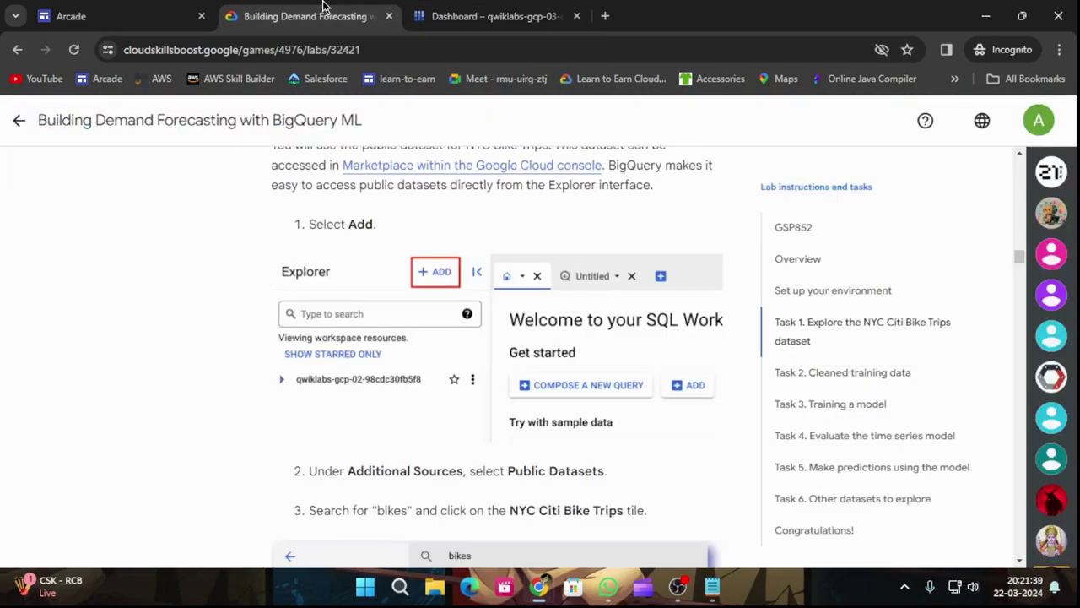
left_click(481, 16)
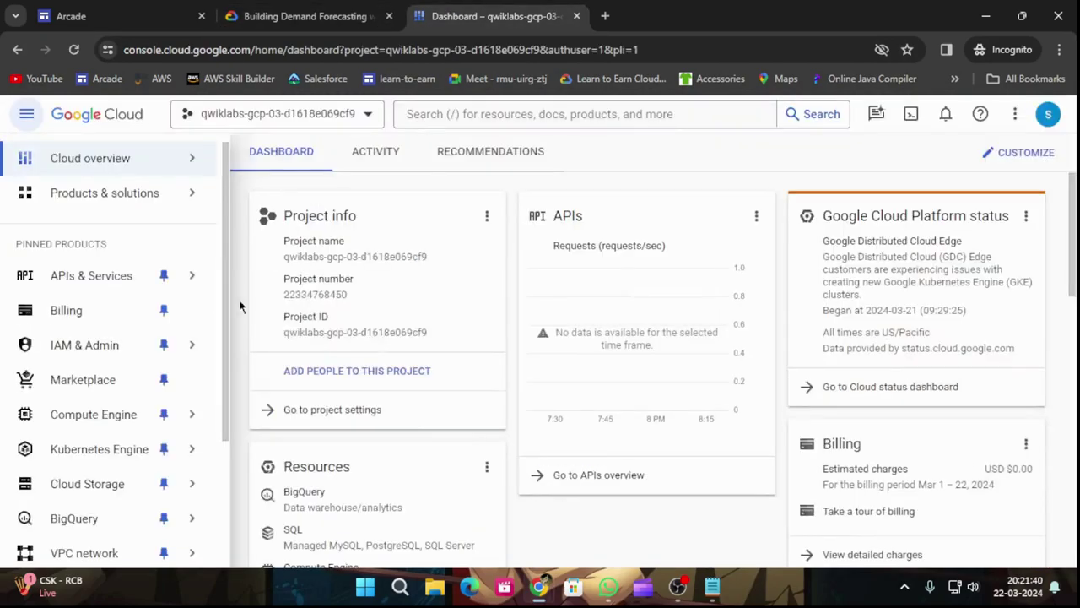
left_click(91, 525)
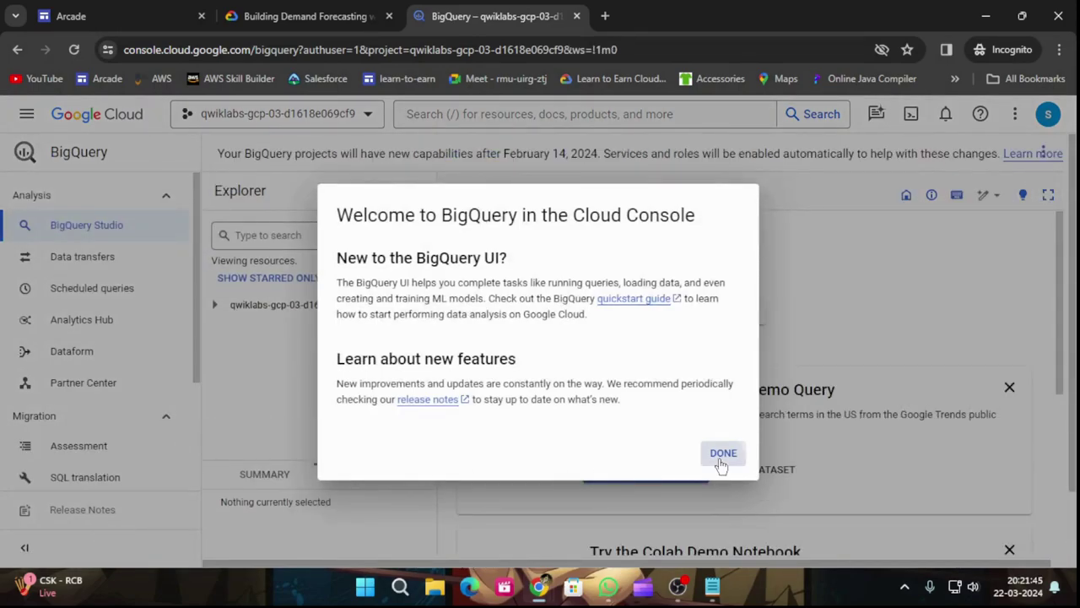
left_click(722, 461)
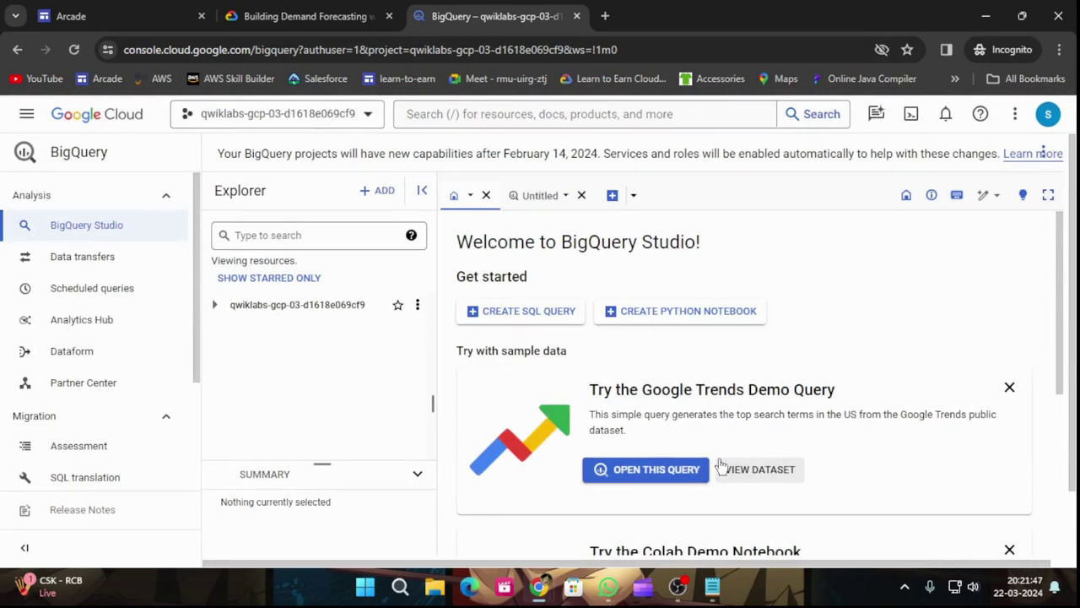
Step: Check the first Task 1 instructions in the lab and start adding a data source in the BigQuery Explorer
left_click(342, 14)
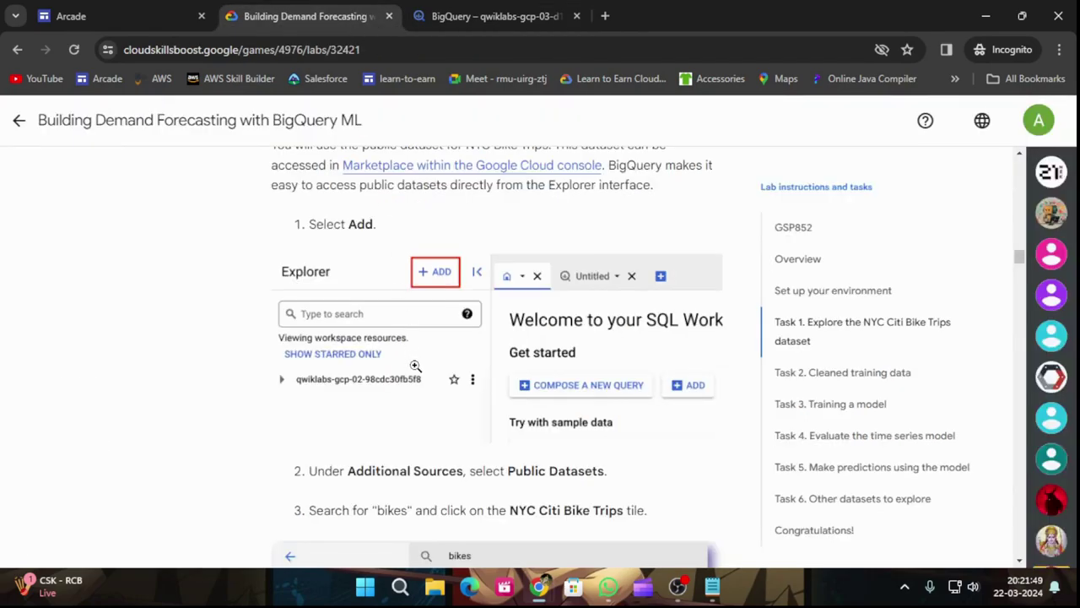
scroll(417, 321, "down", 1)
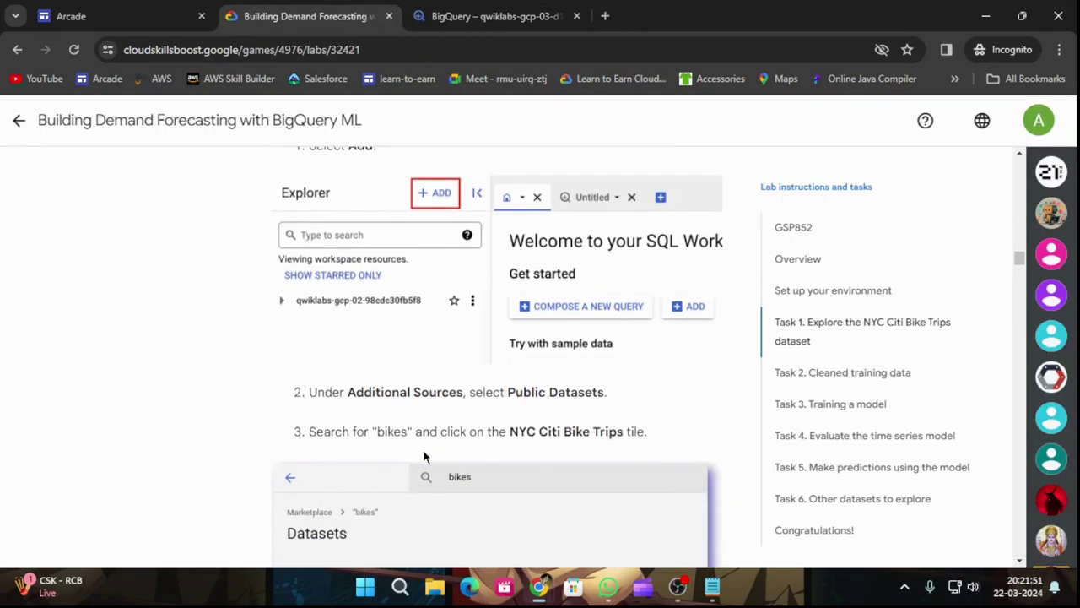
scroll(423, 456, "up", 1)
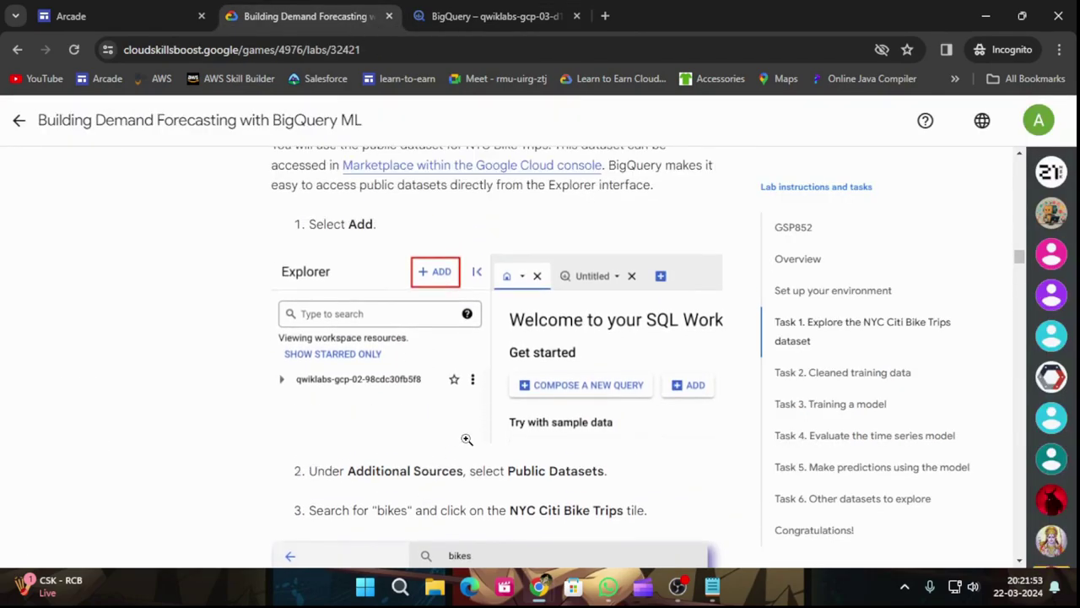
scroll(472, 437, "down", 1)
left_click(490, 15)
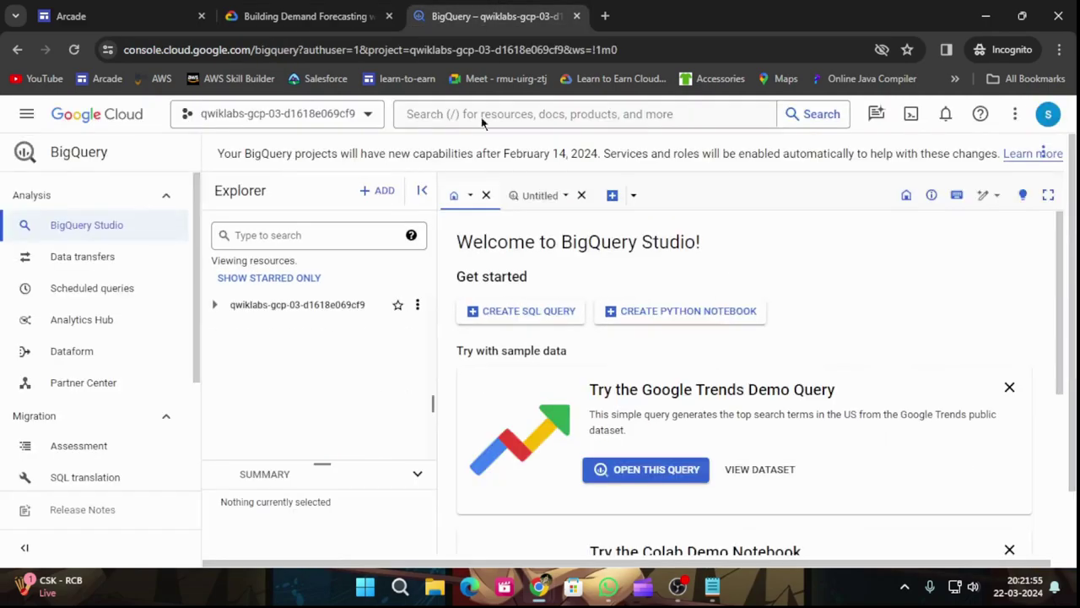
left_click(384, 191)
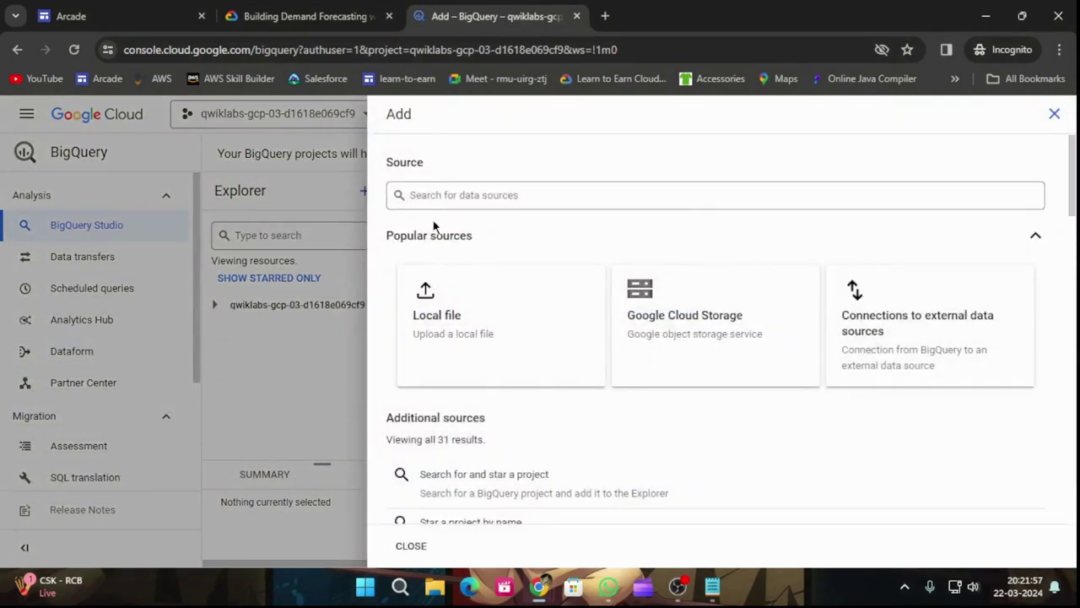
Step: Look through the available data sources for Public Datasets, rechecking the lab's Task 1 instructions for the source name
left_click(518, 193)
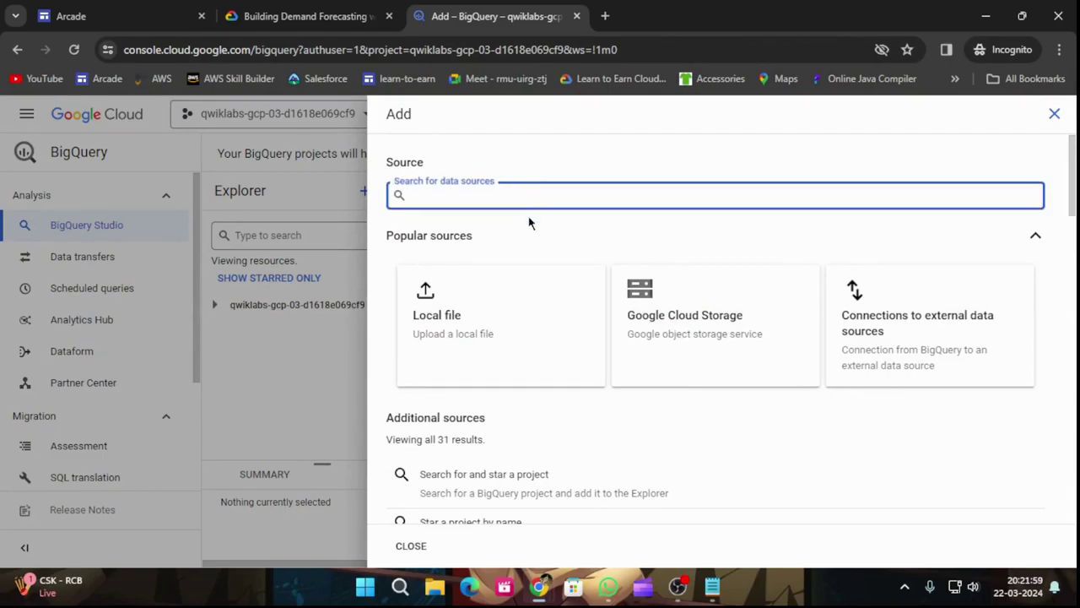
scroll(528, 245, "down", 3)
scroll(523, 330, "down", 5)
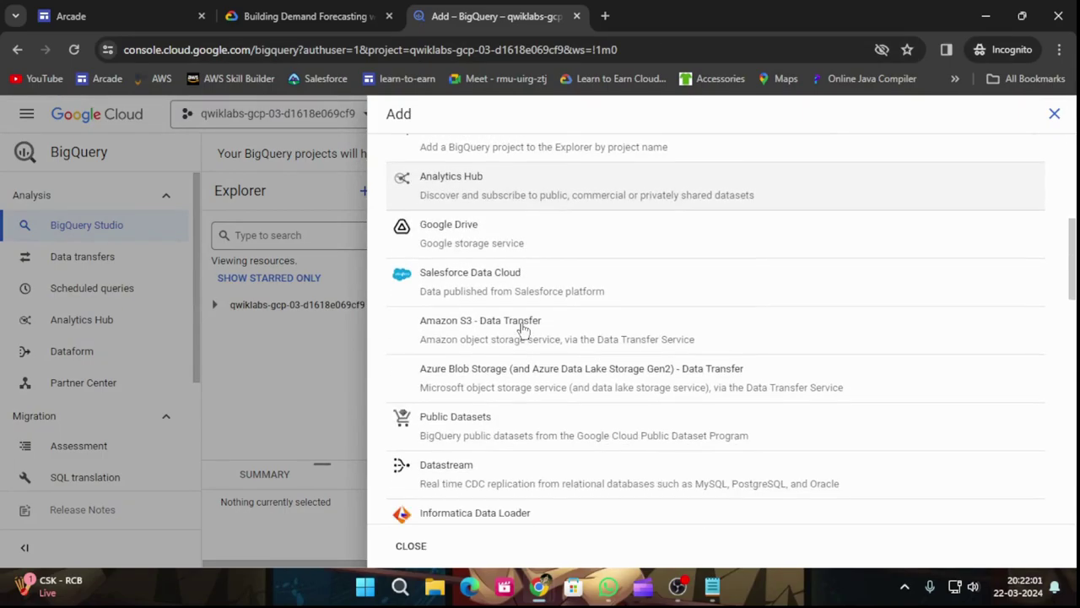
scroll(523, 331, "down", 2)
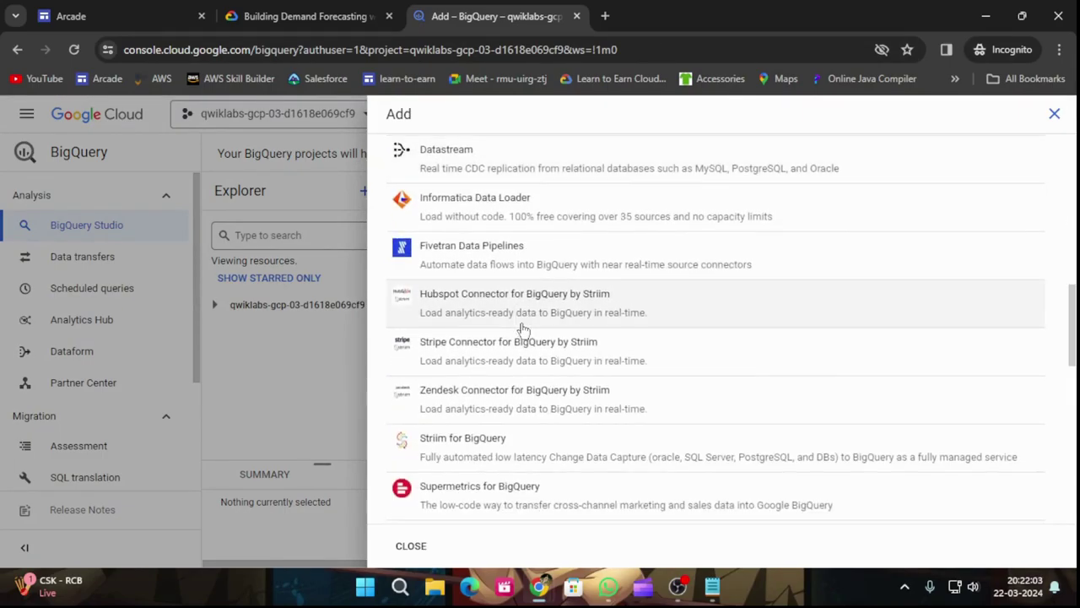
scroll(524, 331, "down", 6)
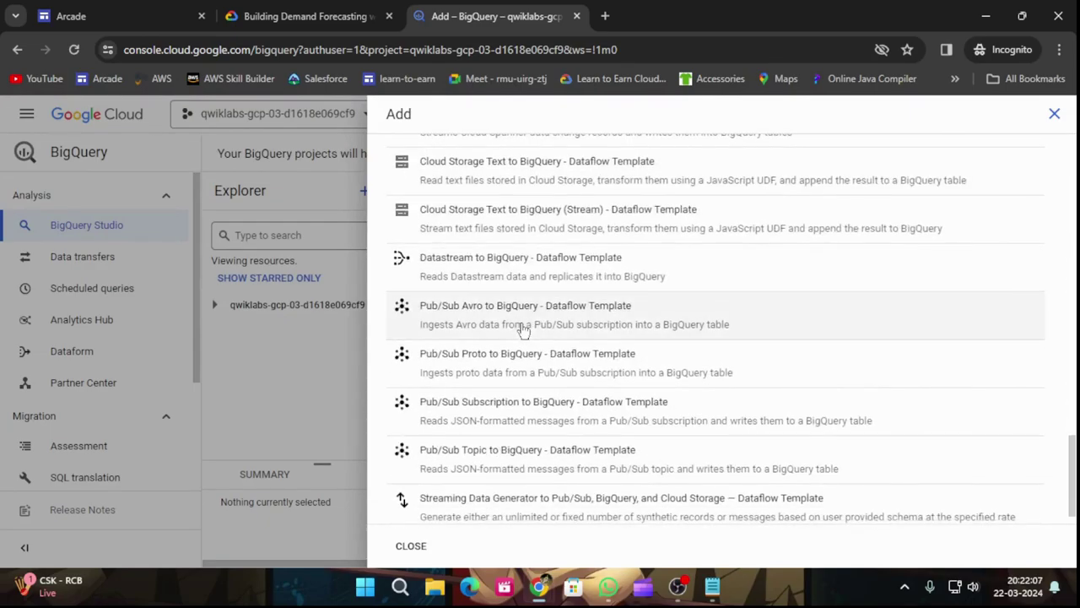
scroll(523, 331, "down", 1)
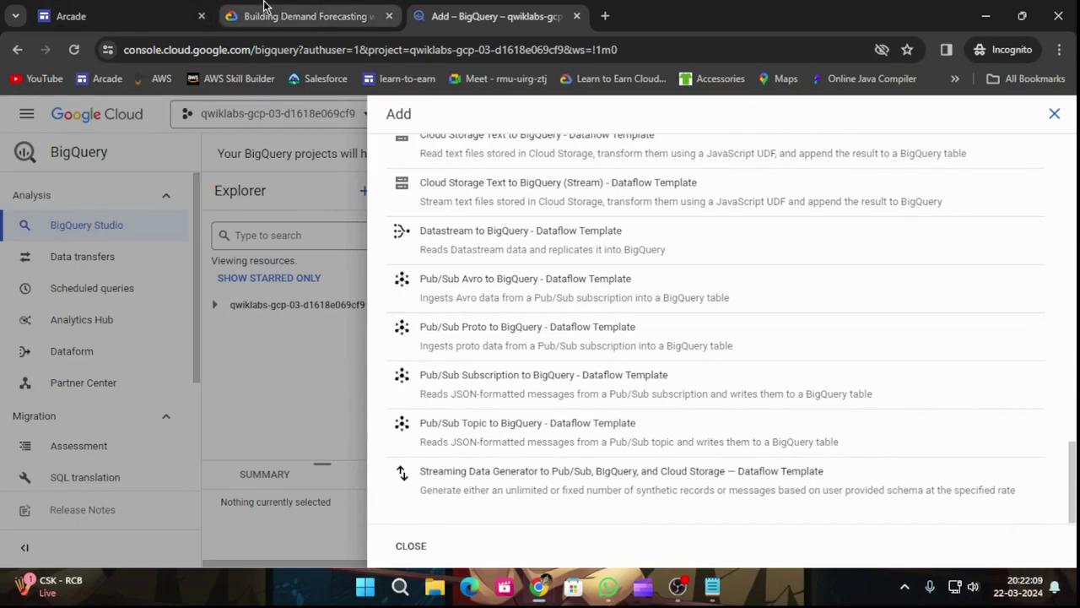
left_click(304, 16)
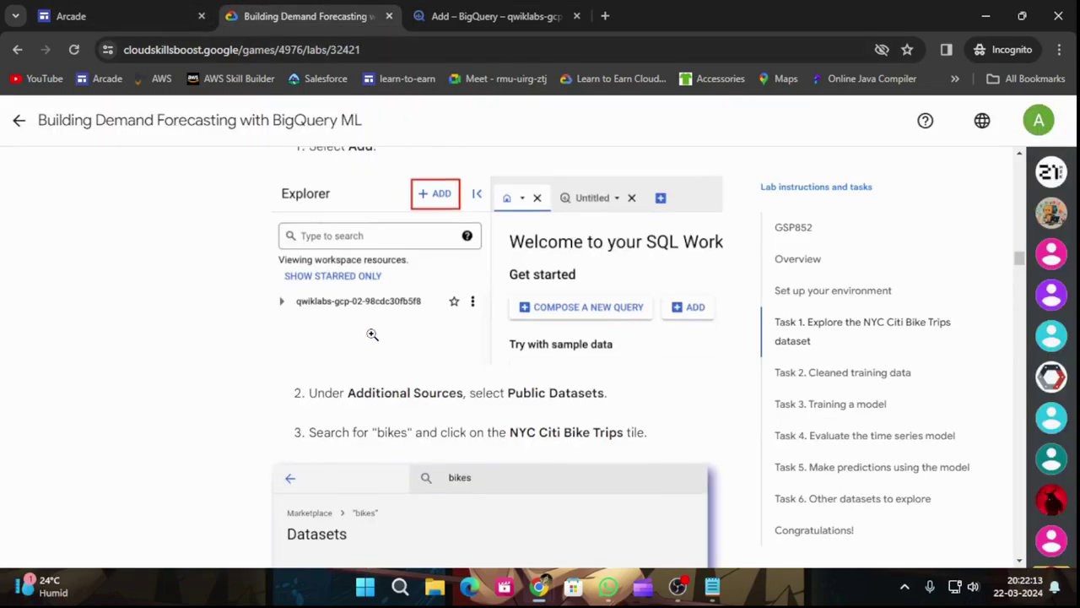
scroll(372, 335, "up", 1)
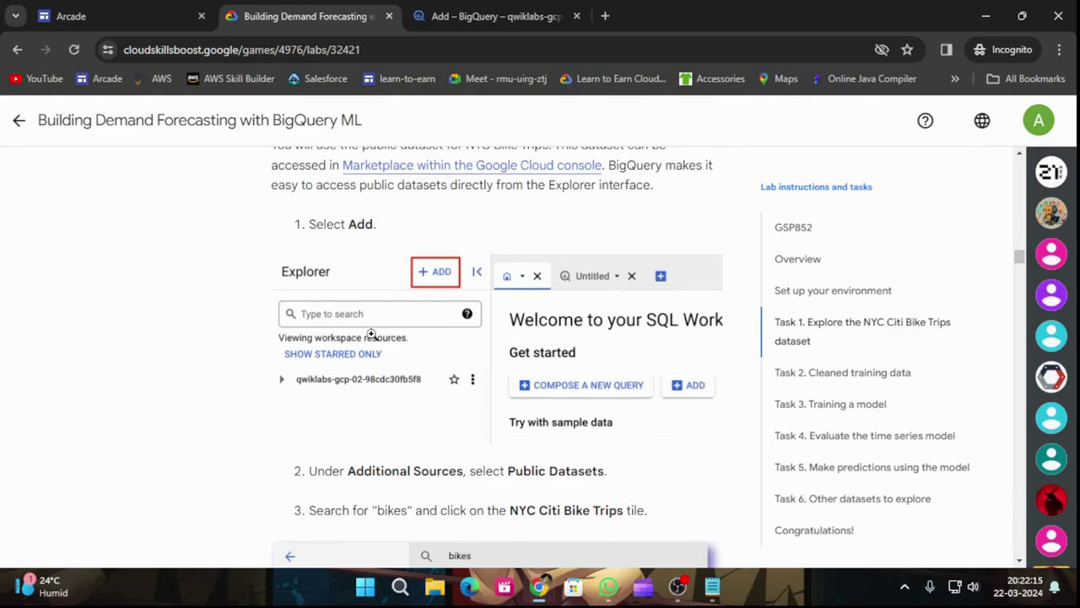
left_click(485, 16)
scroll(429, 338, "up", 6)
scroll(429, 338, "up", 5)
scroll(735, 309, "down", 3)
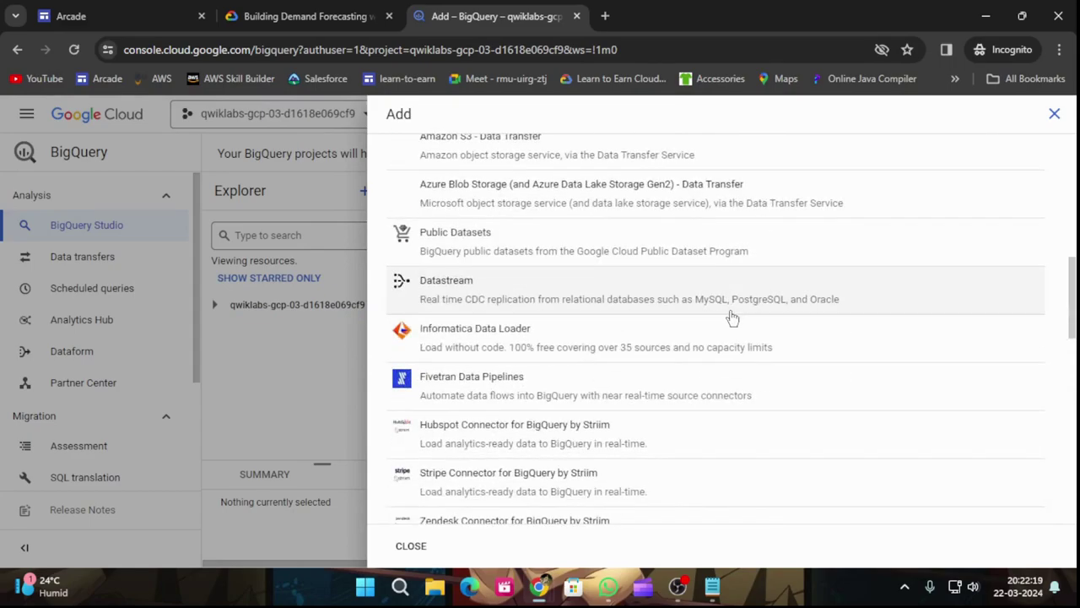
scroll(733, 317, "down", 10)
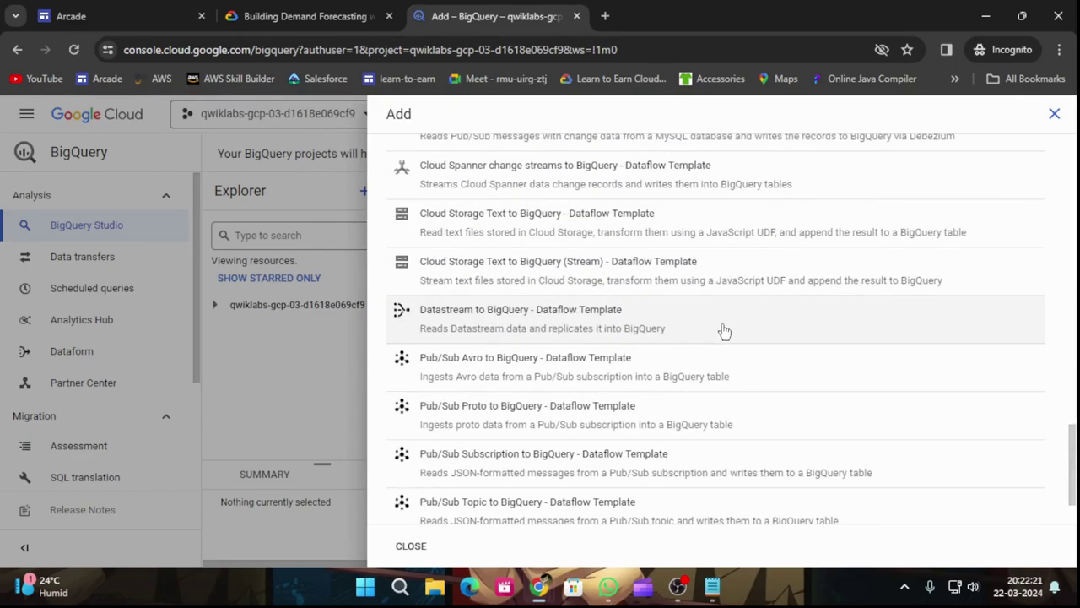
scroll(728, 329, "up", 15)
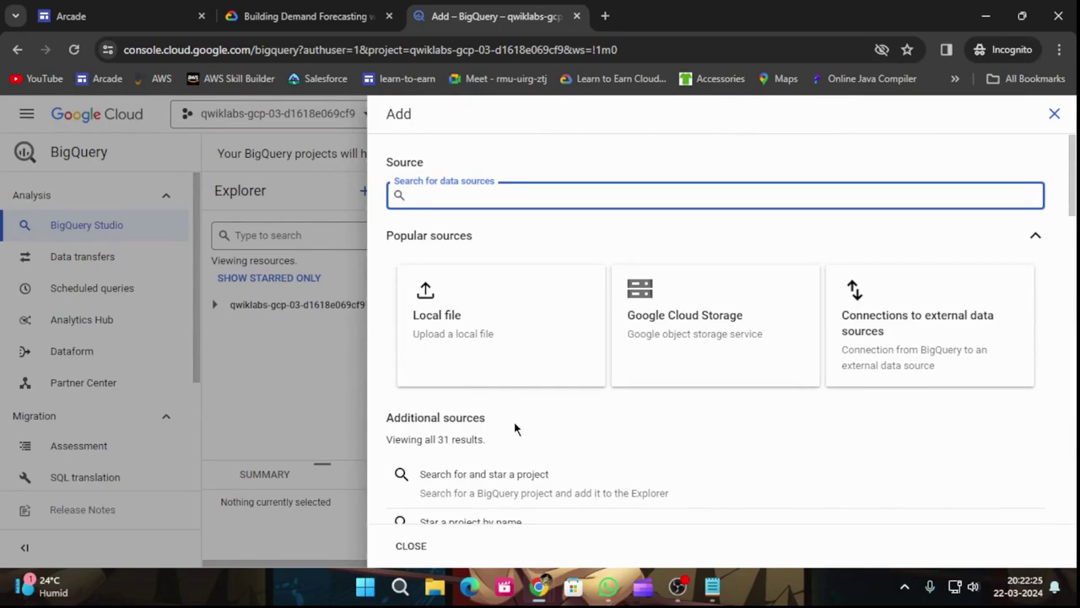
scroll(517, 429, "down", 4)
scroll(643, 394, "up", 1)
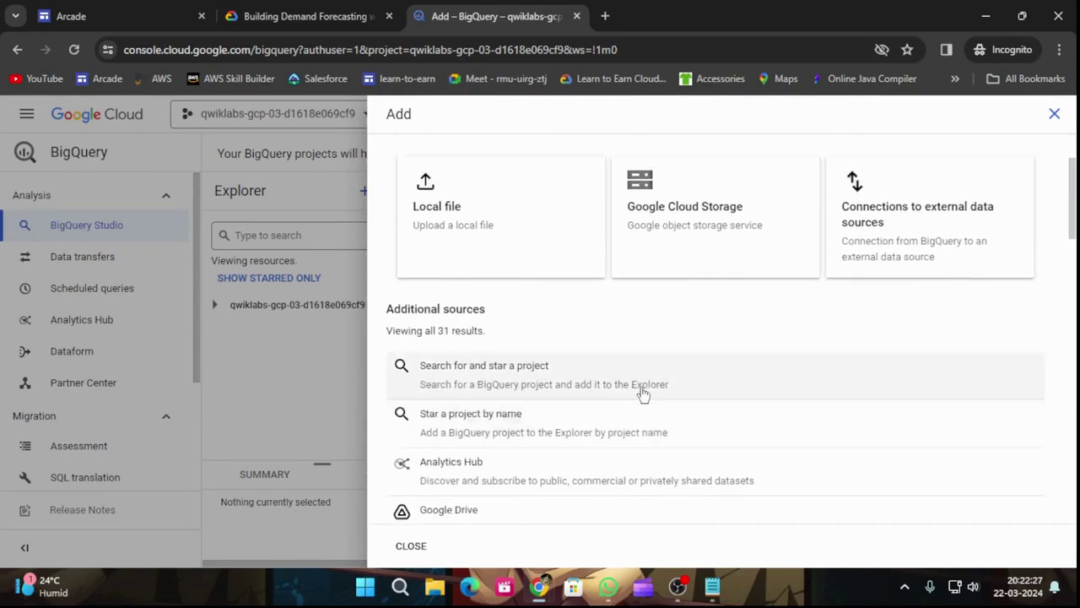
scroll(644, 394, "up", 4)
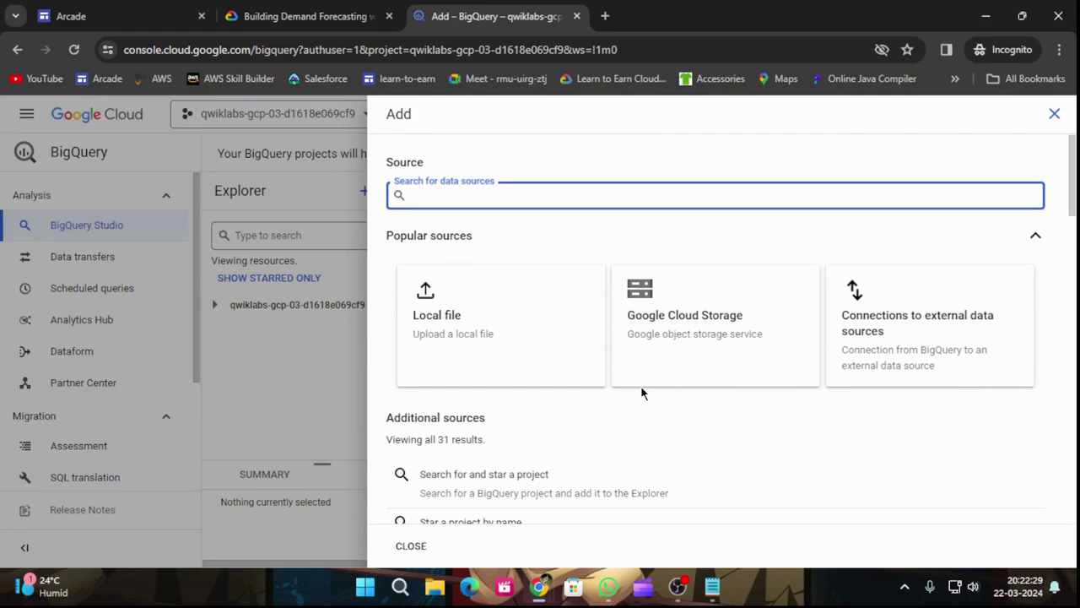
Step: Choose Public Datasets among the additional sources
scroll(641, 392, "down", 2)
scroll(643, 394, "down", 2)
scroll(640, 393, "down", 1)
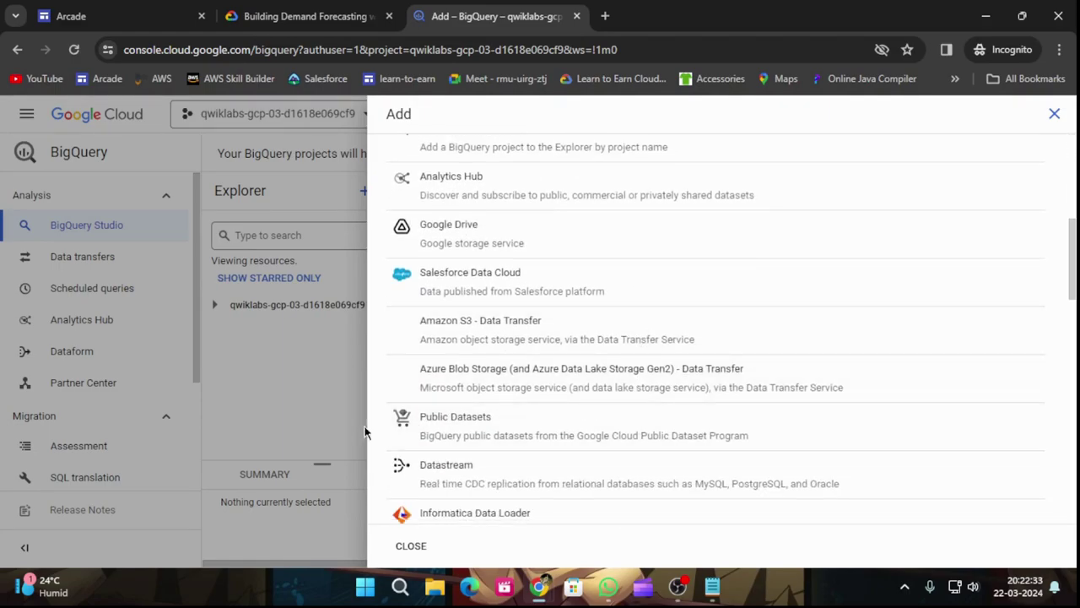
left_click(456, 434)
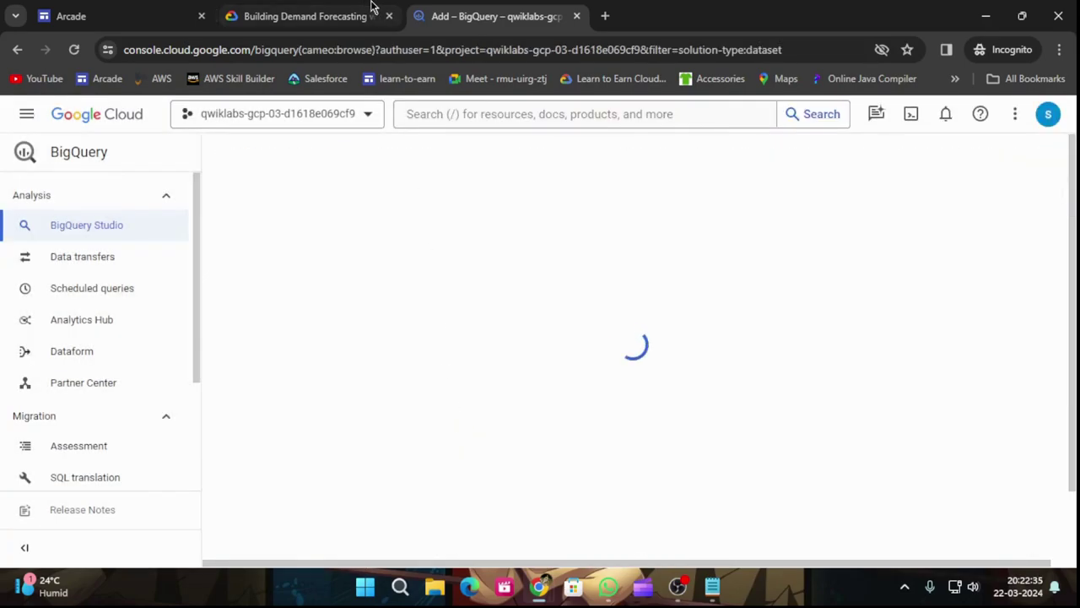
Step: Copy the search term "bikes" from the lab's Task 1 instructions and search the Marketplace datasets for it
left_click(351, 10)
scroll(544, 427, "down", 2)
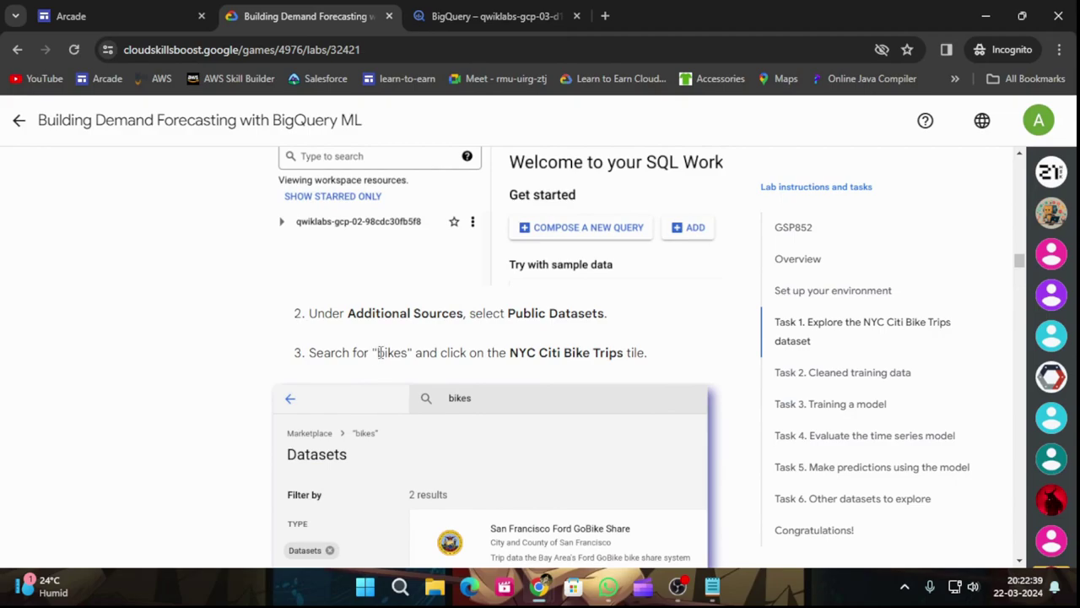
left_click_drag(379, 351, 408, 358)
key("ctrl+c")
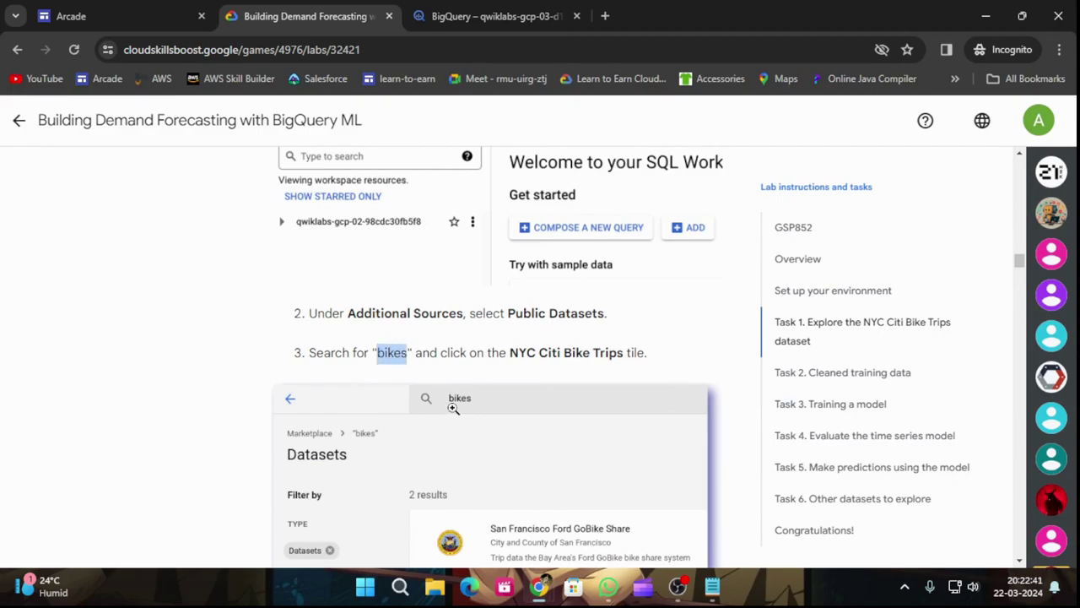
left_click(453, 8)
key("ctrl+v")
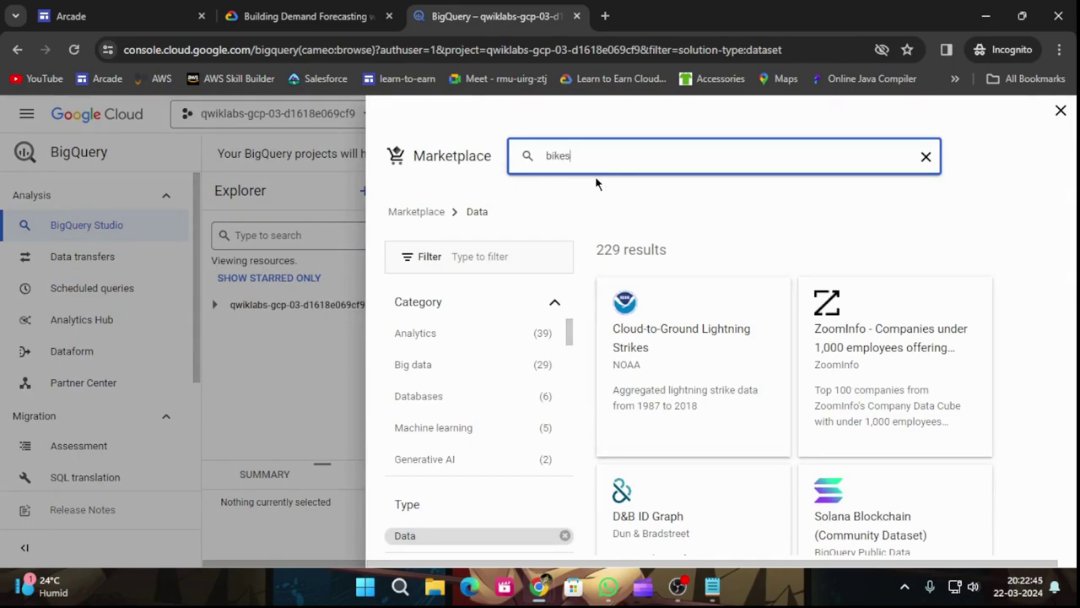
key("Return")
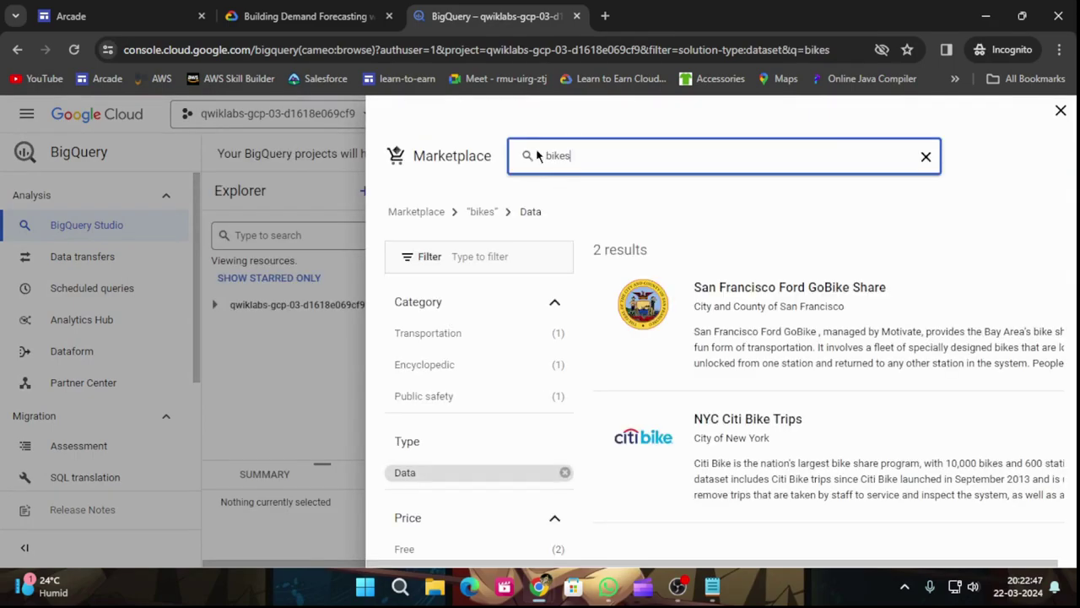
Step: Check the tile name in the lab's Task 1 instructions and open the NYC Citi Bike Trips dataset from the Marketplace results
left_click(319, 10)
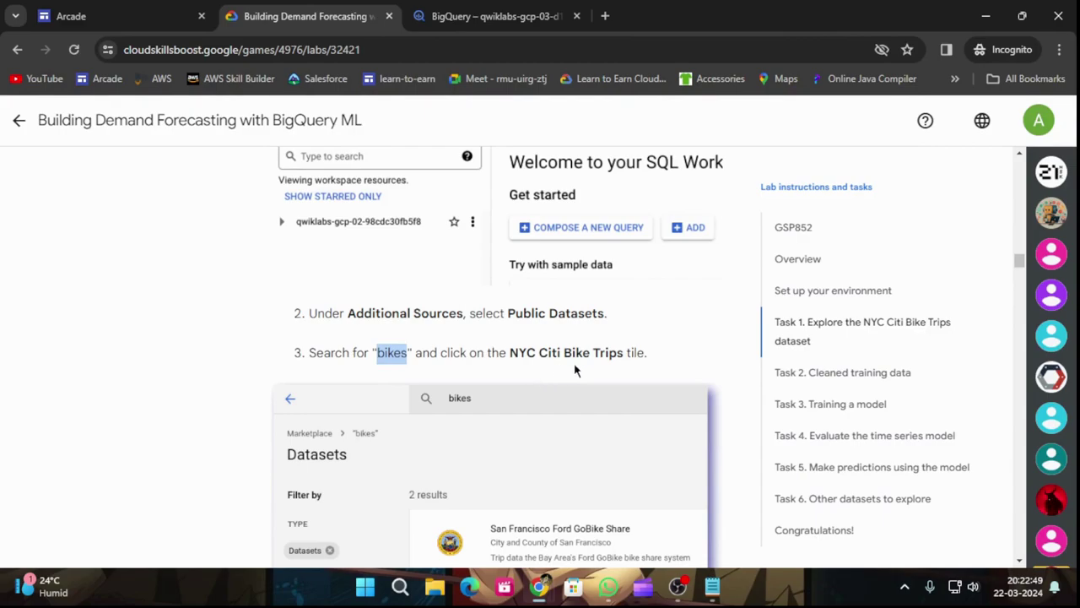
scroll(597, 355, "down", 3)
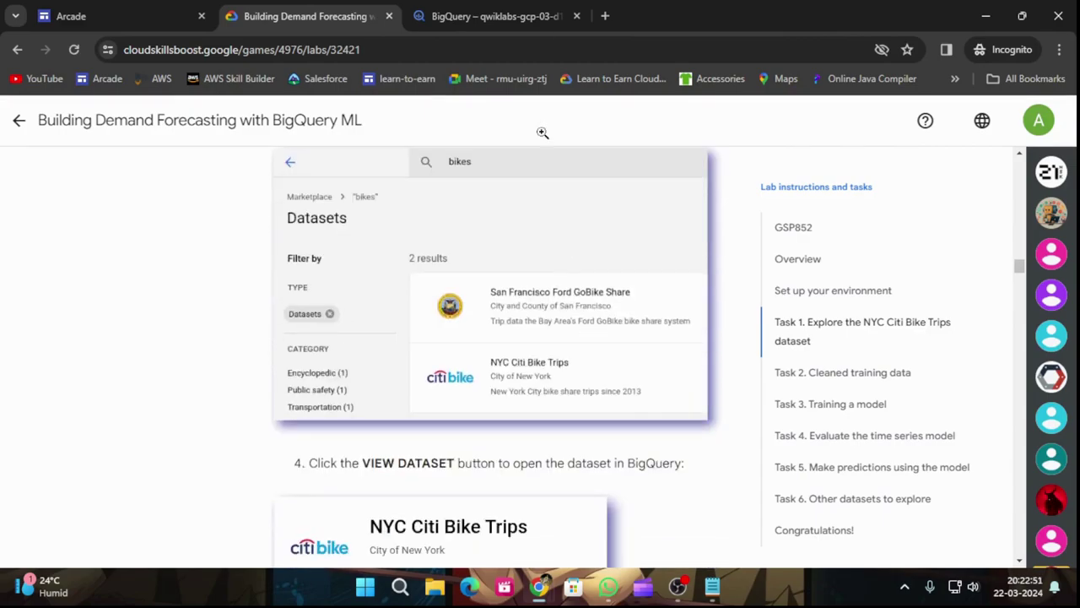
left_click(494, 16)
left_click(727, 426)
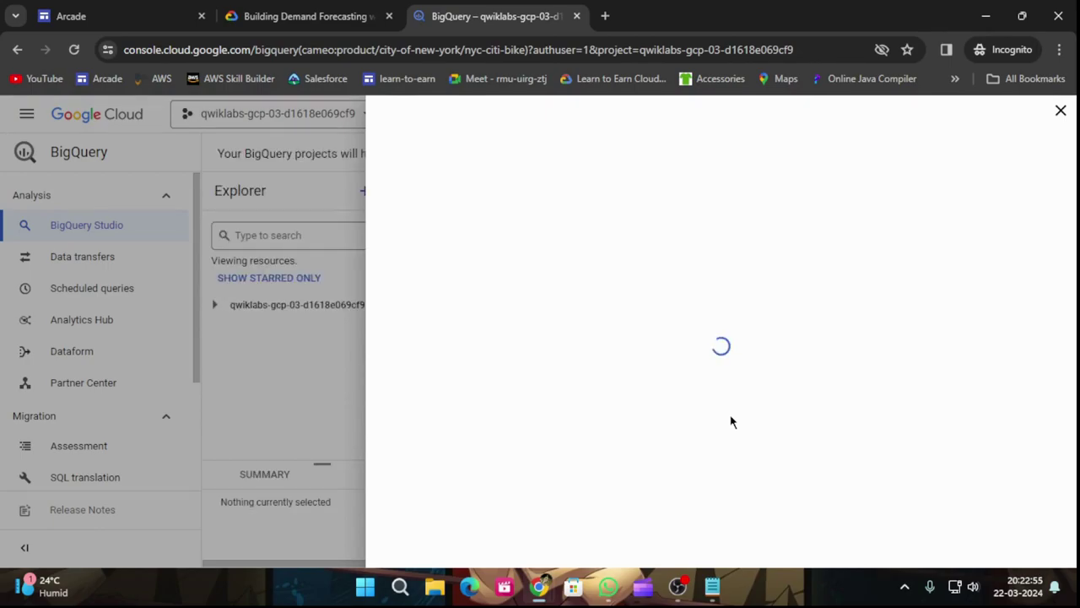
Step: Read the lab's step 4 and view the NYC Citi Bike Trips dataset from its product details page
left_click(299, 16)
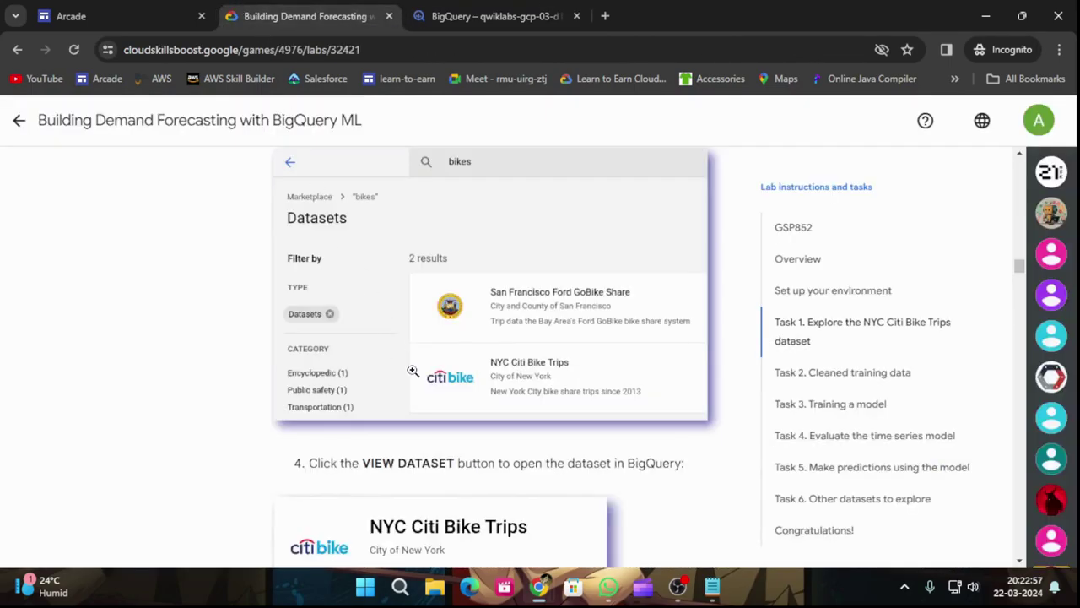
scroll(409, 364, "down", 2)
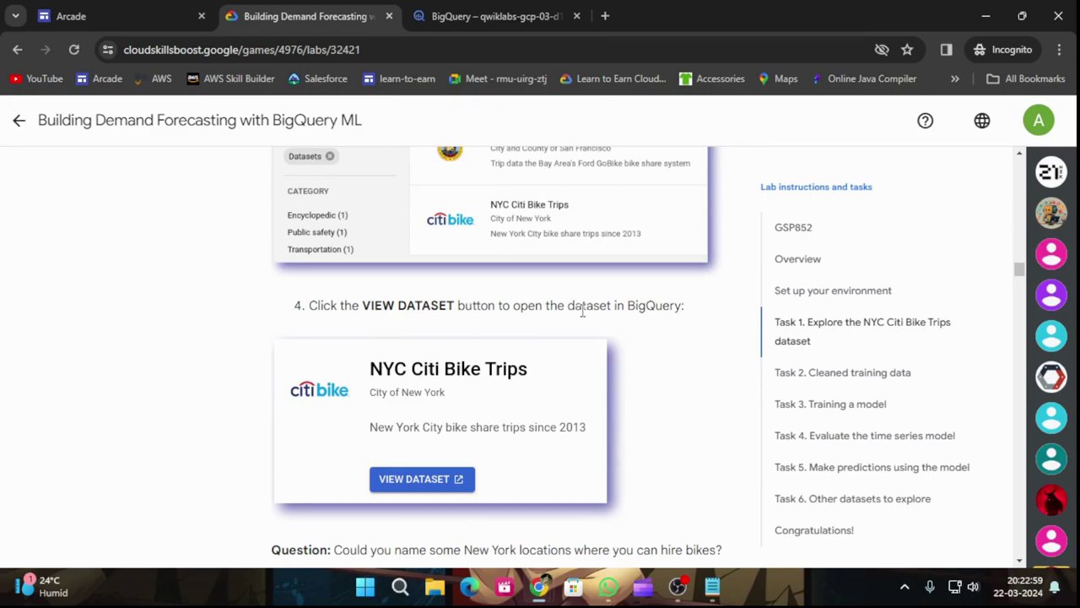
left_click(490, 16)
left_click(557, 307)
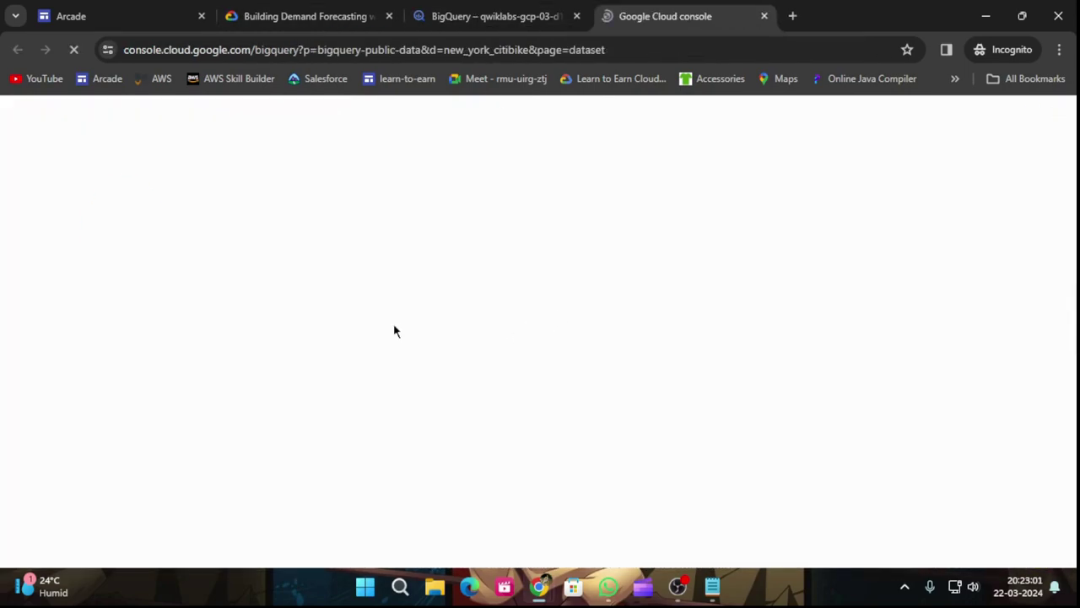
Step: Check the lab's step 5, then tick the Terms of Service agreement on the new console page and switch to the qwiklabs student account
left_click(291, 10)
scroll(548, 319, "down", 3)
scroll(544, 320, "down", 2)
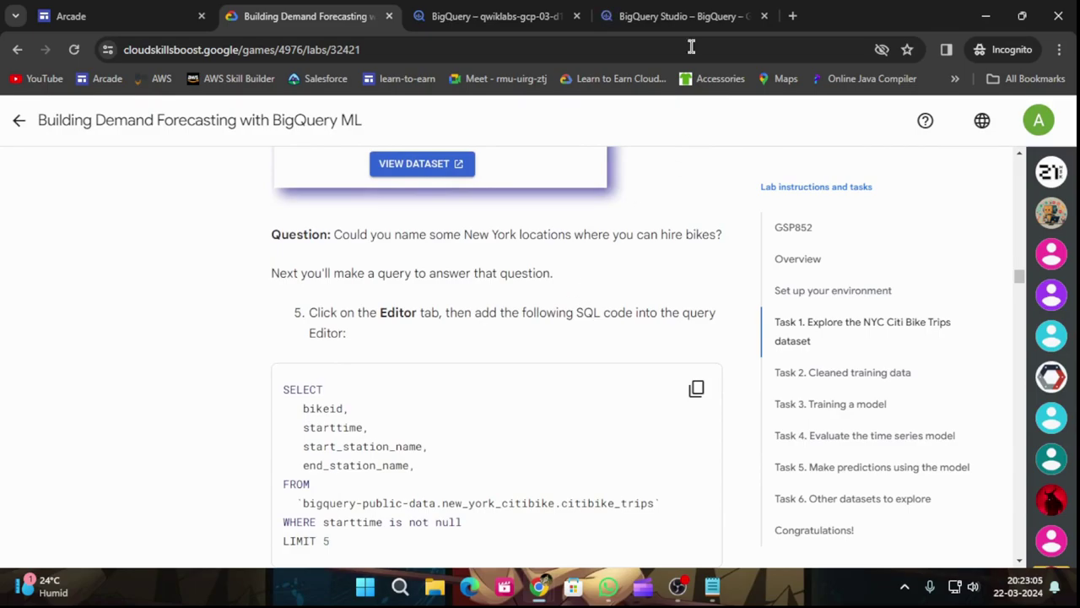
left_click(680, 16)
left_click(343, 432)
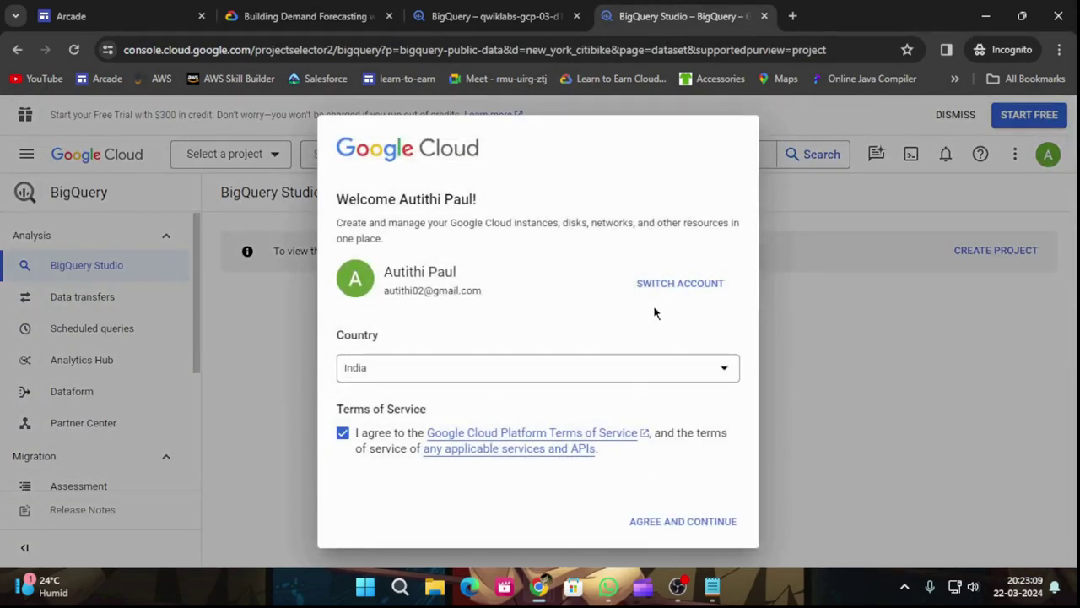
left_click(671, 283)
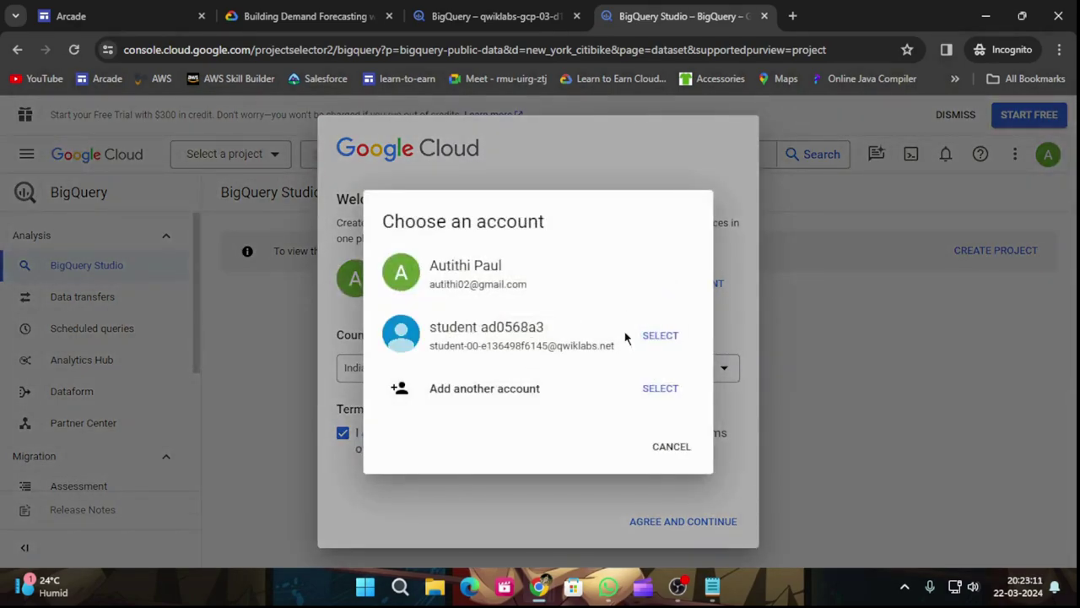
left_click(664, 337)
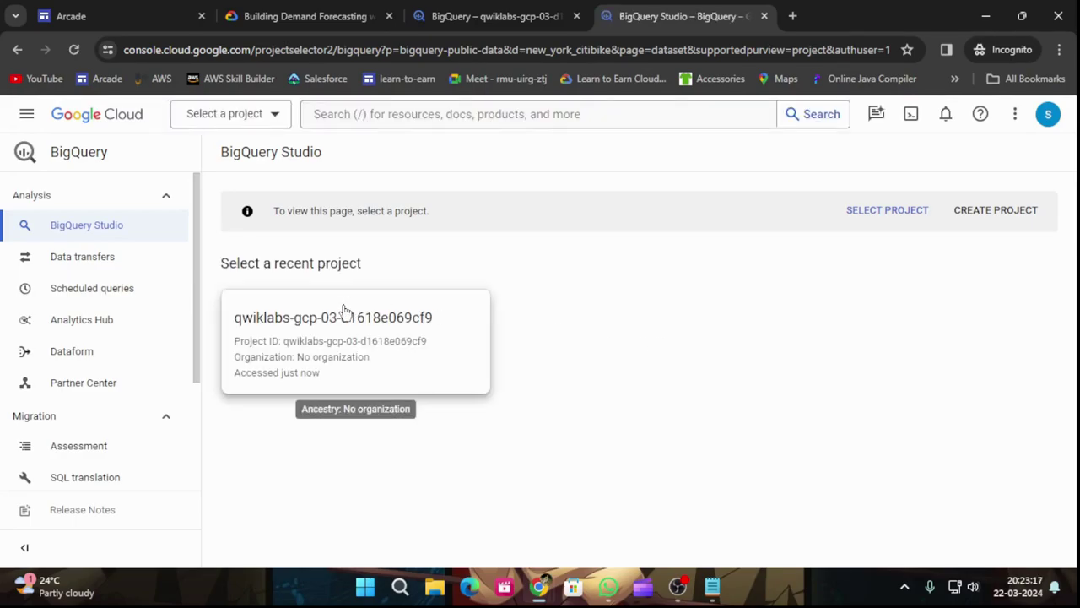
Step: Copy the lab's step 5 SQL query selecting bikeid, starttime and start and end station names with LIMIT 5
left_click(278, 17)
scroll(361, 359, "down", 2)
scroll(362, 358, "up", 1)
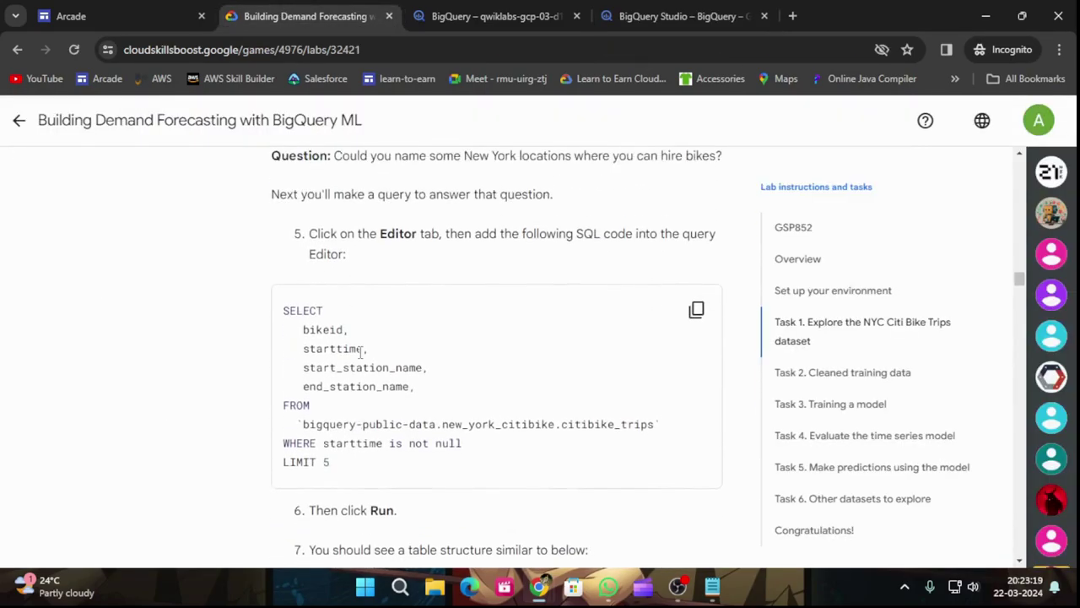
scroll(360, 352, "down", 2)
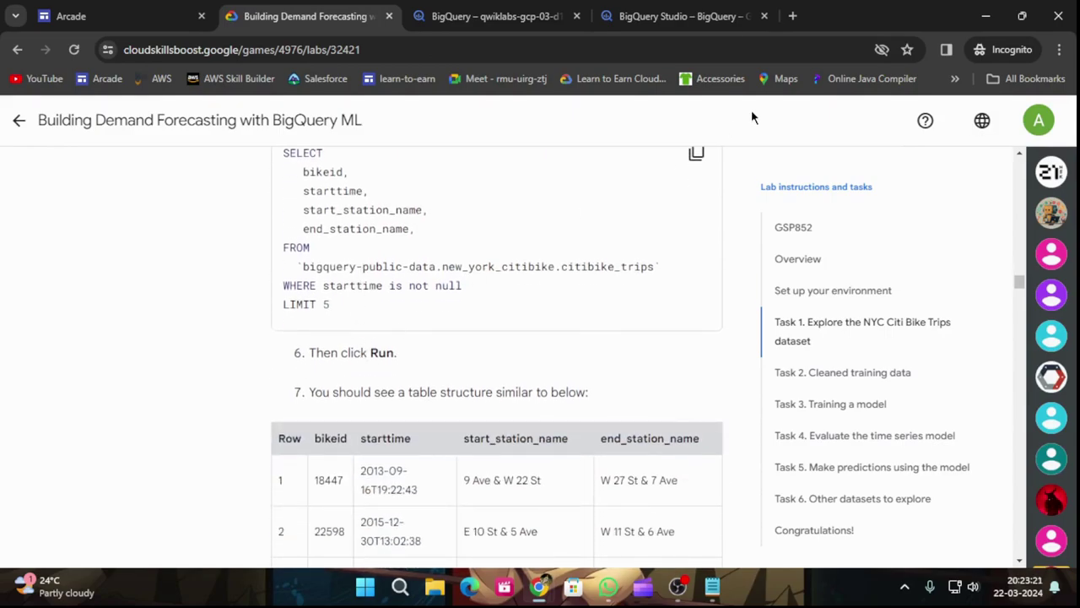
left_click(696, 153)
Step: Close the NYC Citi Bike Trips product details and run the copied station query in a new BigQuery SQL query
left_click(460, 16)
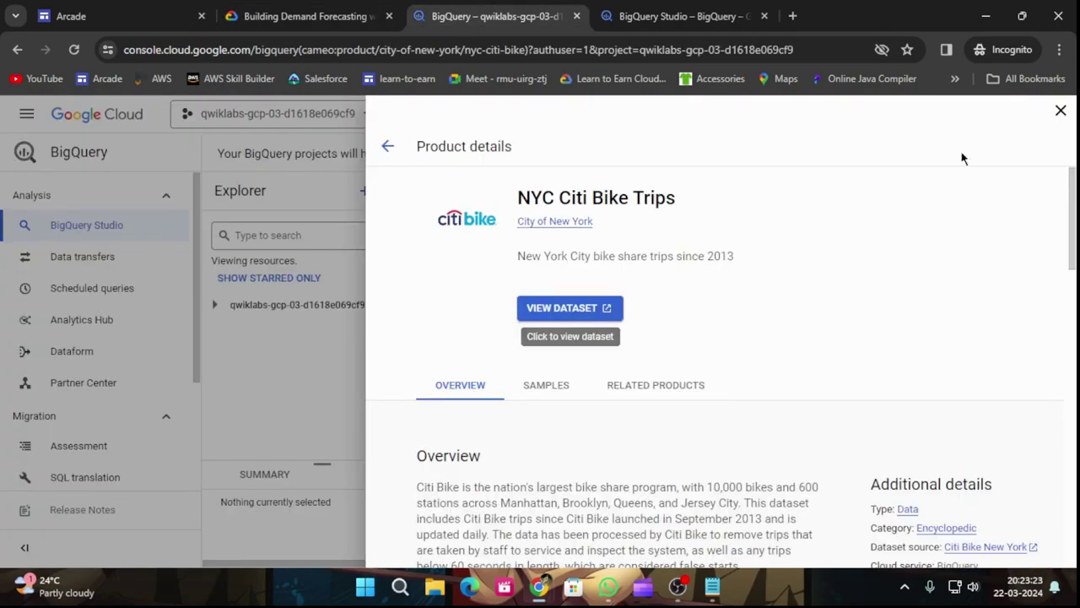
left_click(1061, 110)
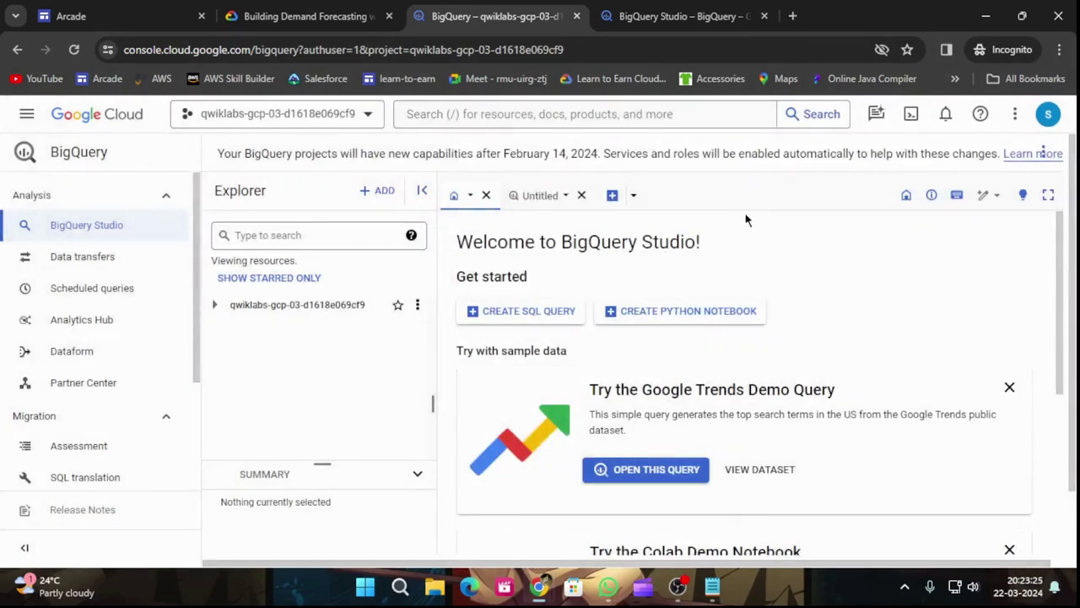
left_click(611, 197)
key("ctrl+v")
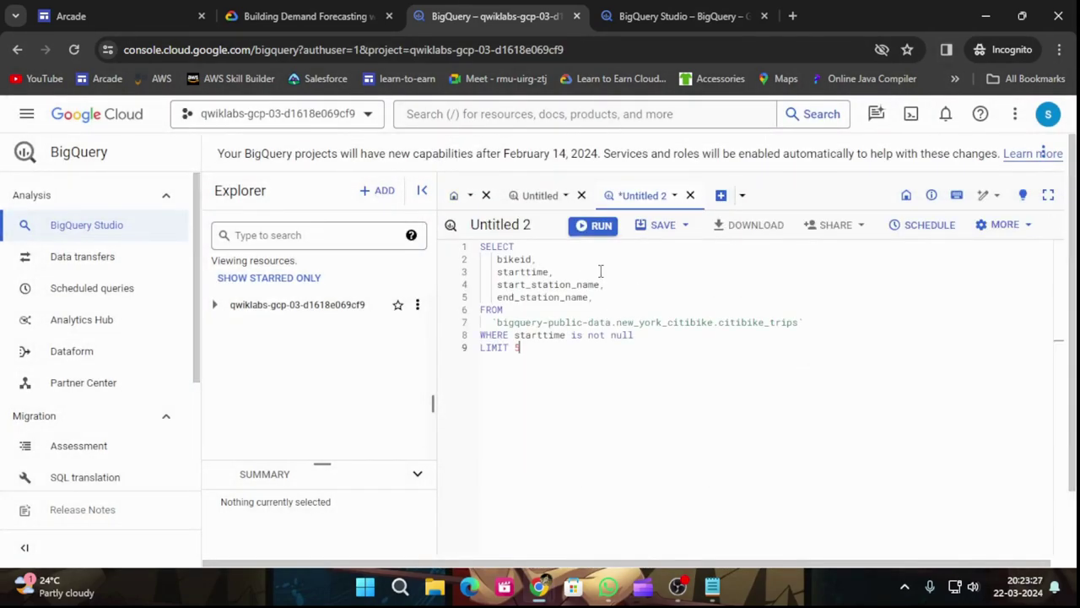
left_click(597, 230)
Step: Copy the lab's query counting total trips between 2016-01-01 and 2017-01-01 and go through the rest of Task 1
left_click(367, 23)
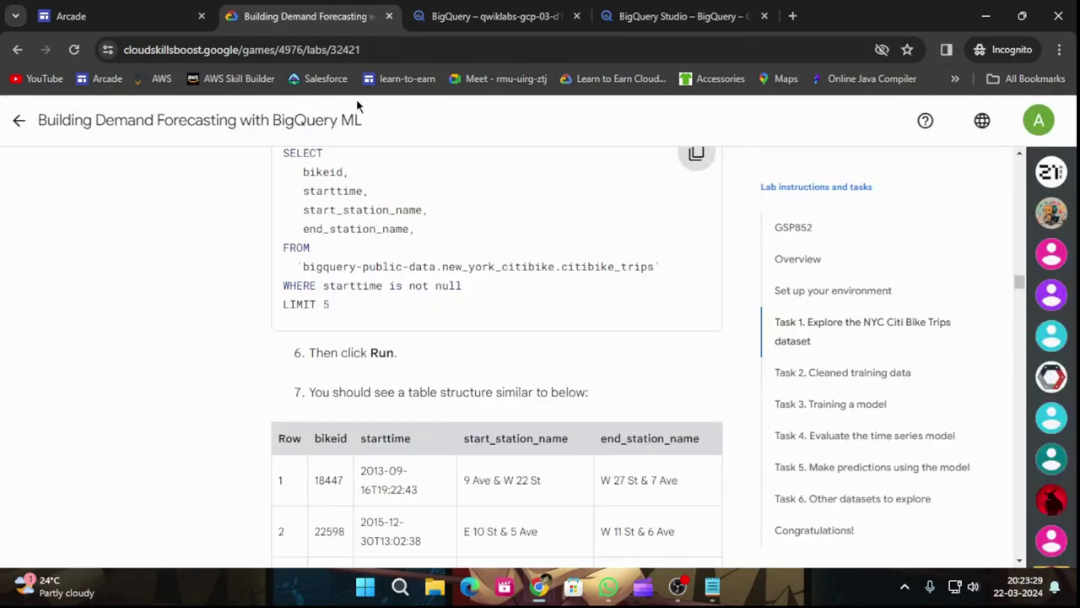
scroll(430, 358, "down", 8)
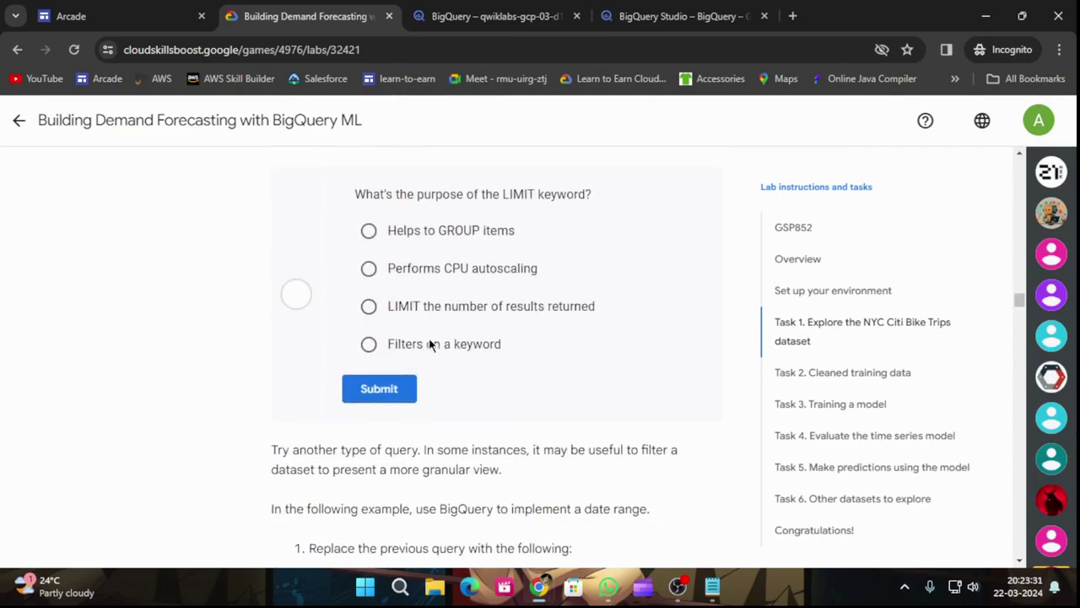
scroll(429, 344, "down", 4)
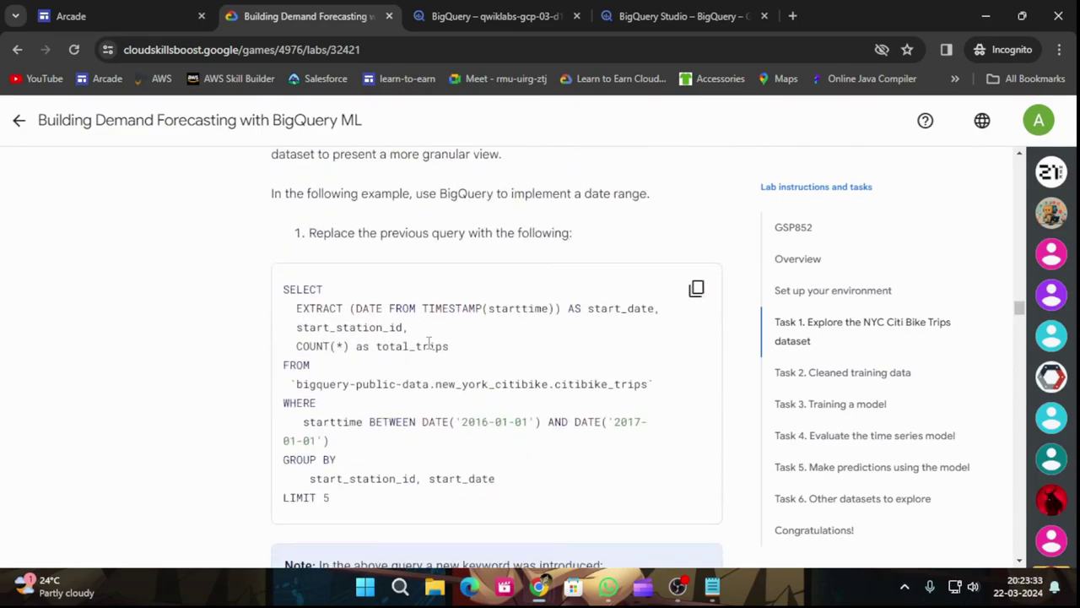
scroll(667, 319, "down", 3)
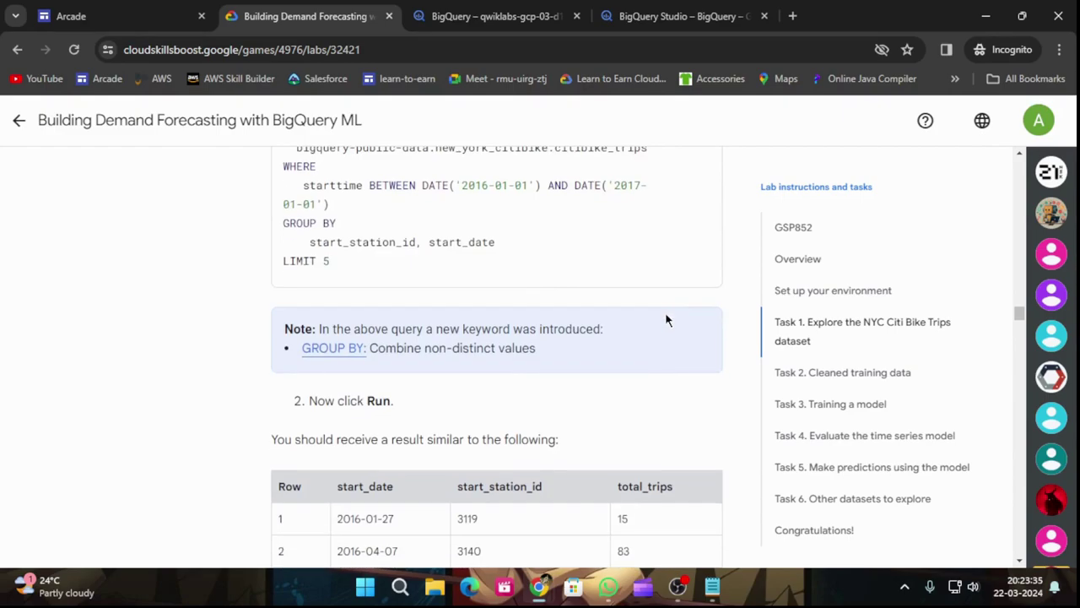
scroll(665, 319, "down", 9)
scroll(665, 314, "down", 4)
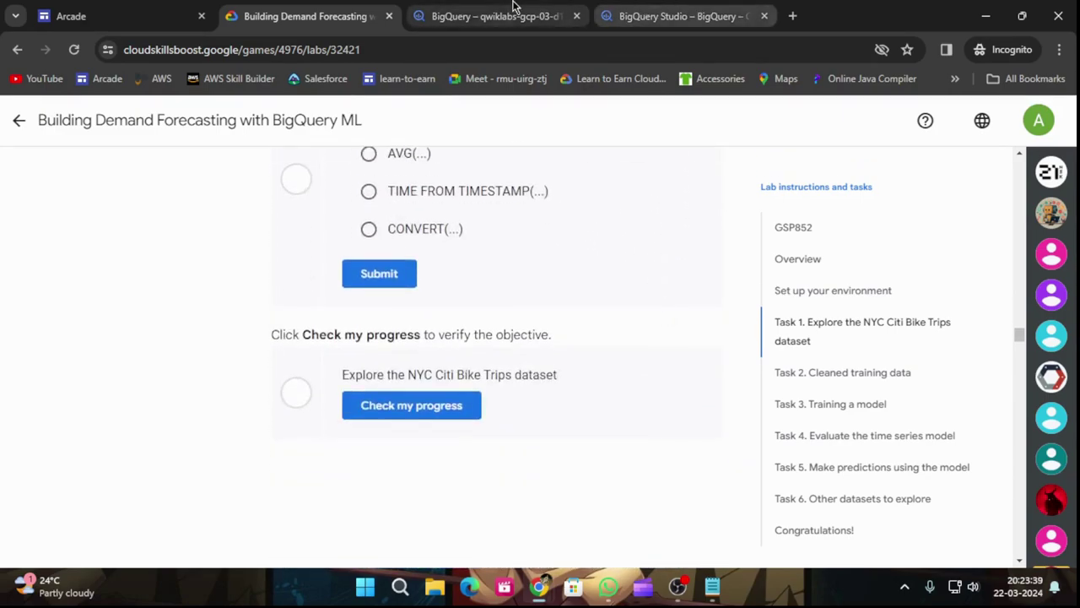
Step: Run the copied date-range query, grouped by start_station_id and start_date, in another new BigQuery SQL query
left_click(516, 8)
left_click(717, 195)
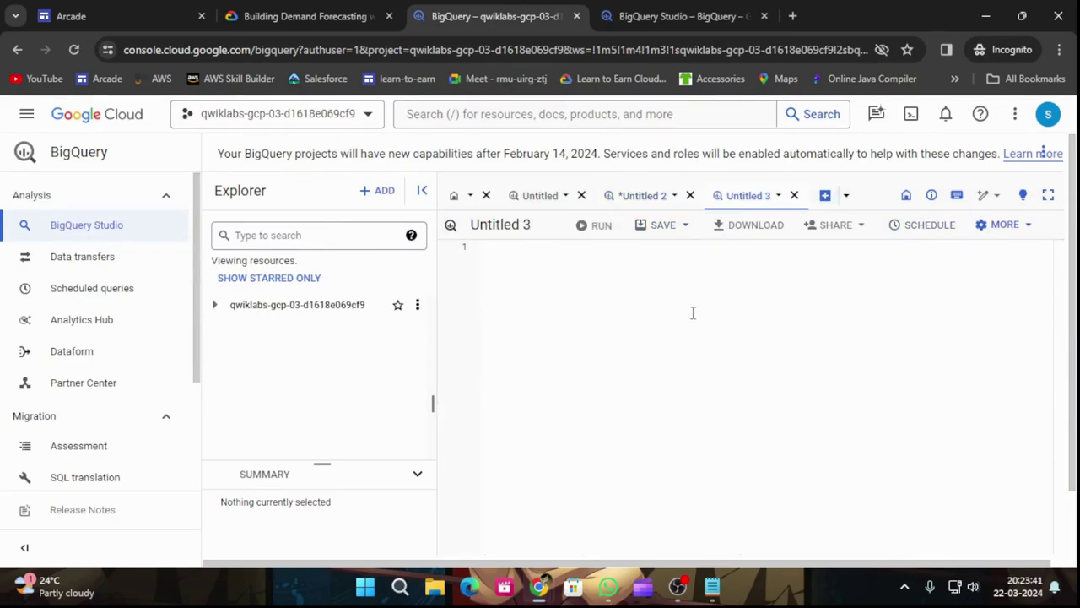
key("ctrl+v")
left_click(596, 226)
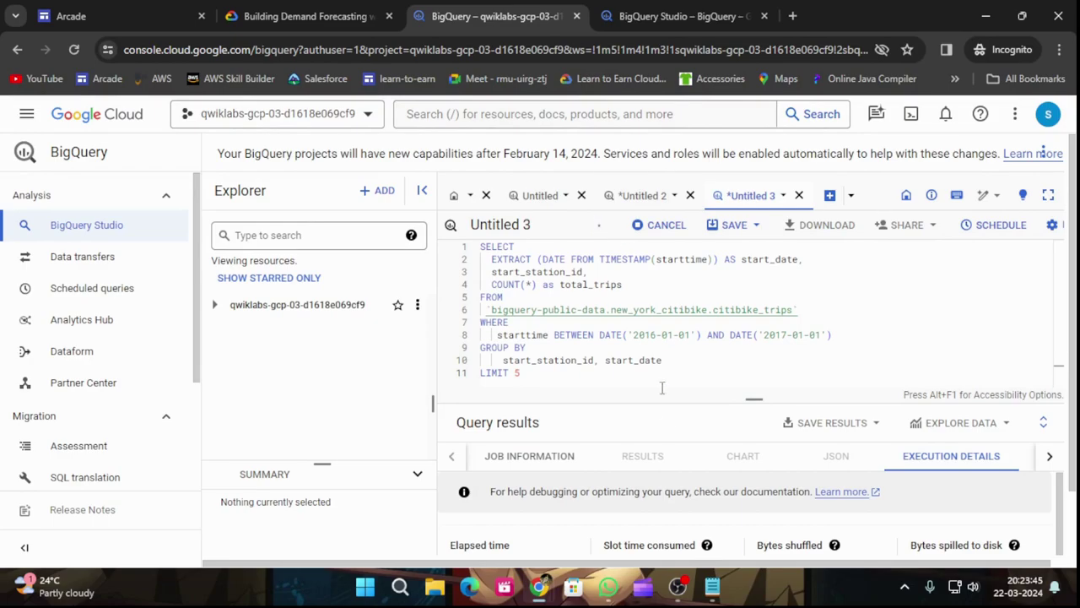
Step: Check the lab progress for "Explore the NYC Citi Bike Trips dataset" and read the Task 2 instructions for creating a dataset
left_click(355, 17)
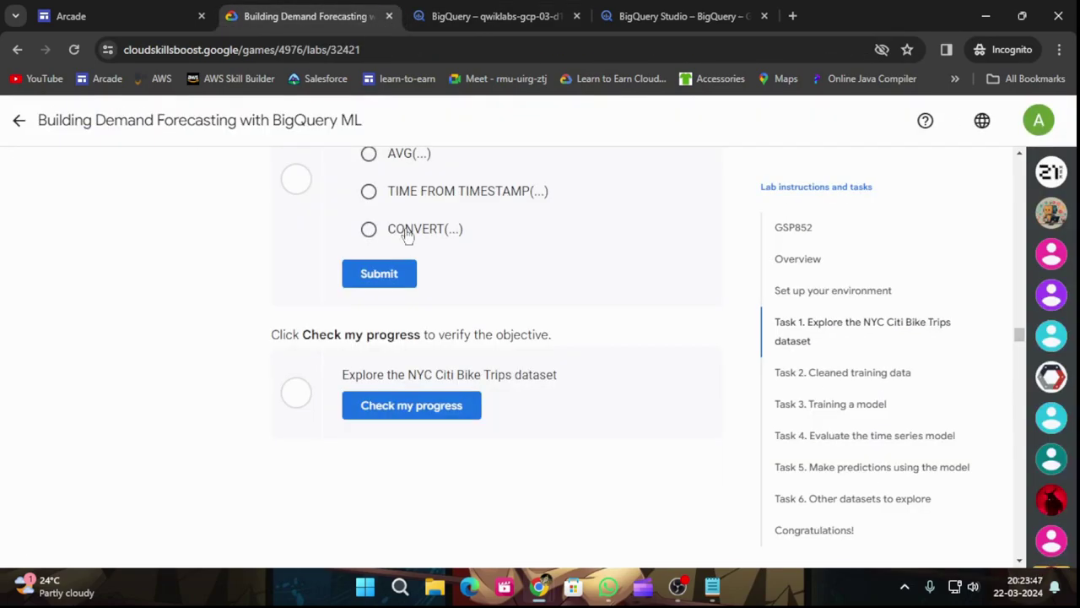
left_click(440, 411)
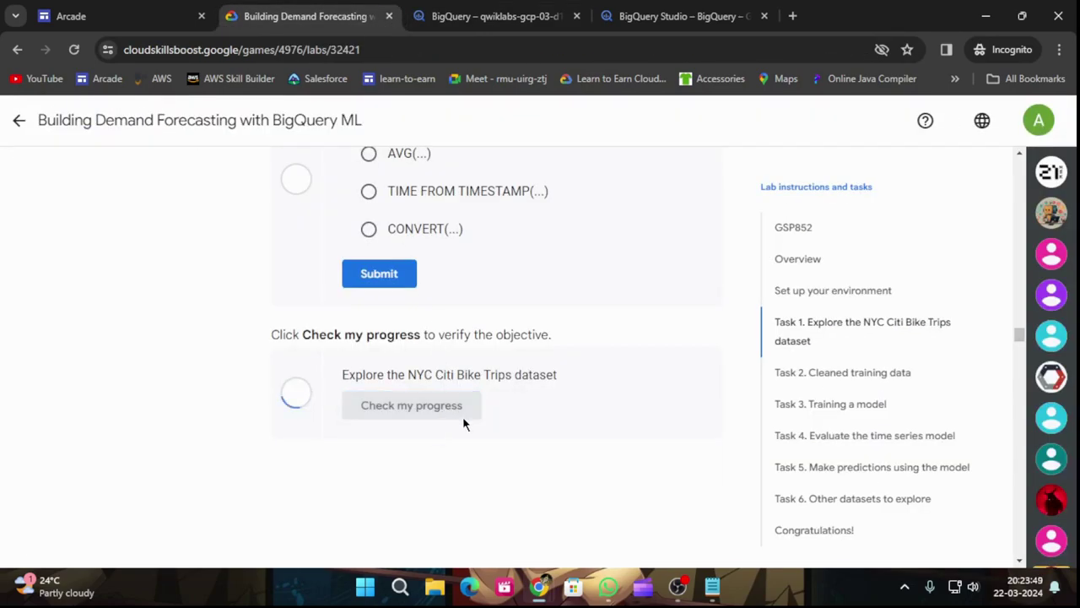
scroll(469, 426, "down", 10)
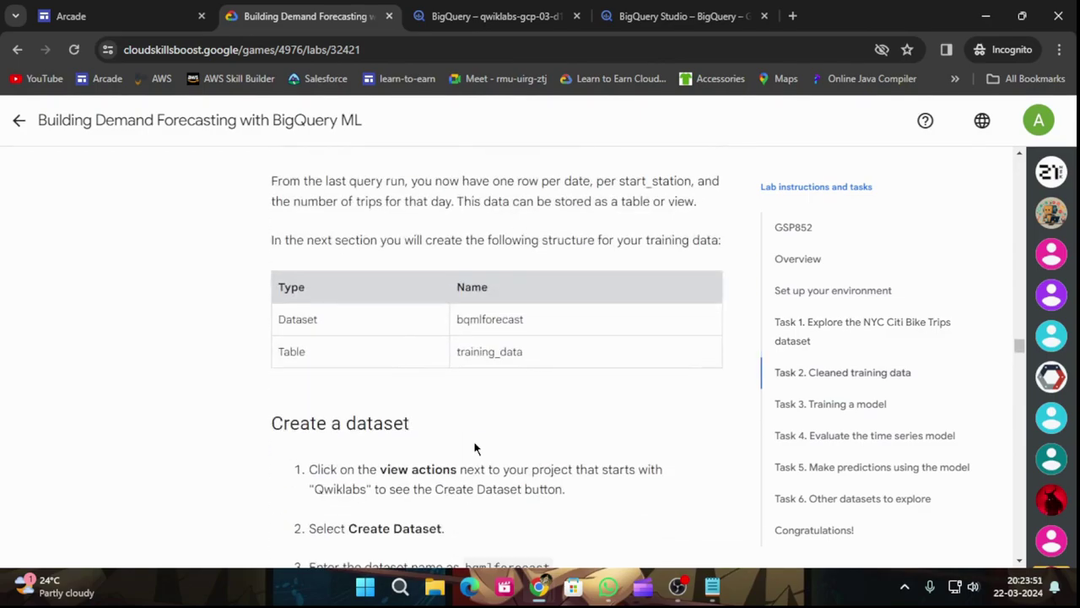
scroll(474, 443, "down", 2)
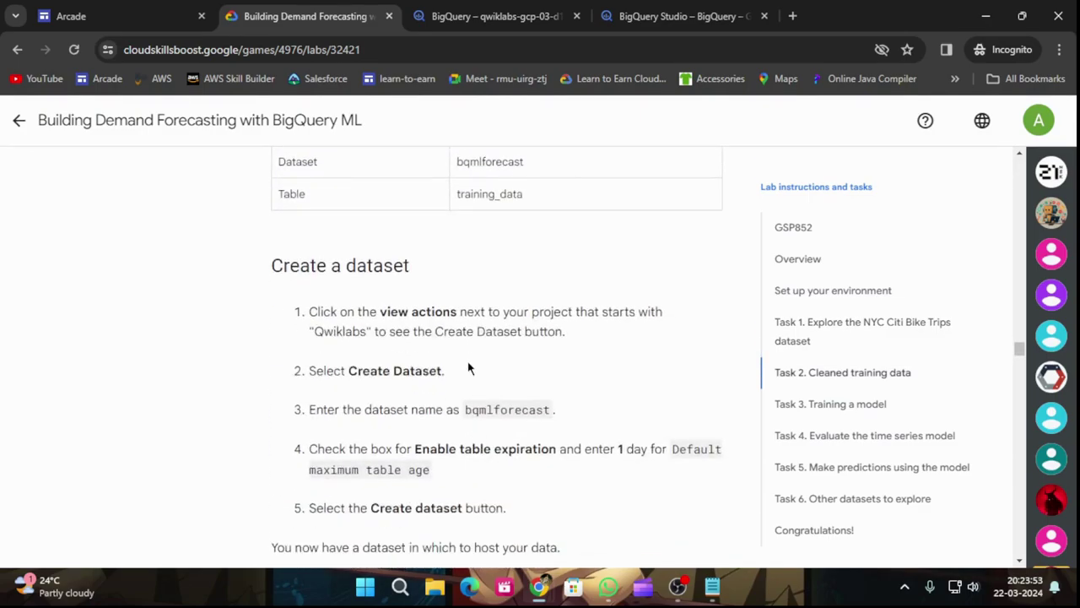
scroll(470, 369, "up", 2)
scroll(565, 422, "up", 2)
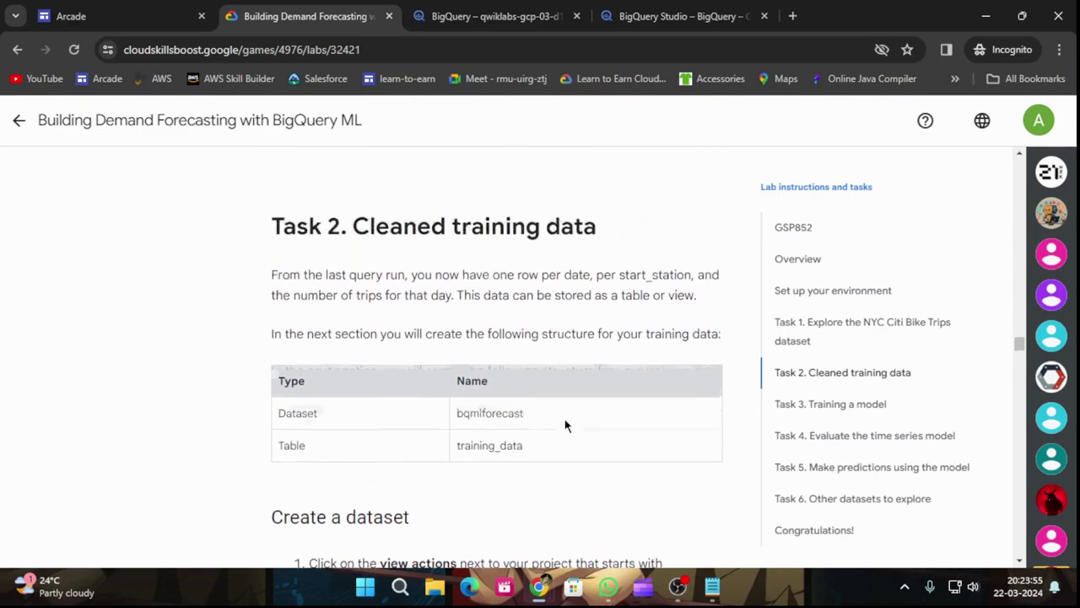
scroll(564, 419, "down", 3)
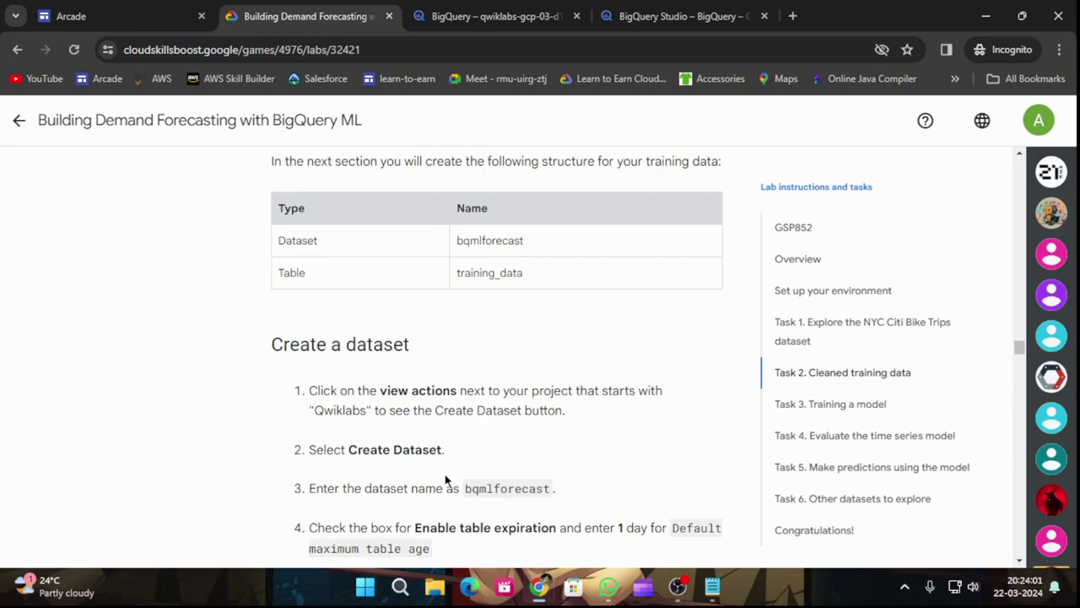
Step: Start creating a dataset in the qwiklabs project in the BigQuery Explorer
left_click(454, 7)
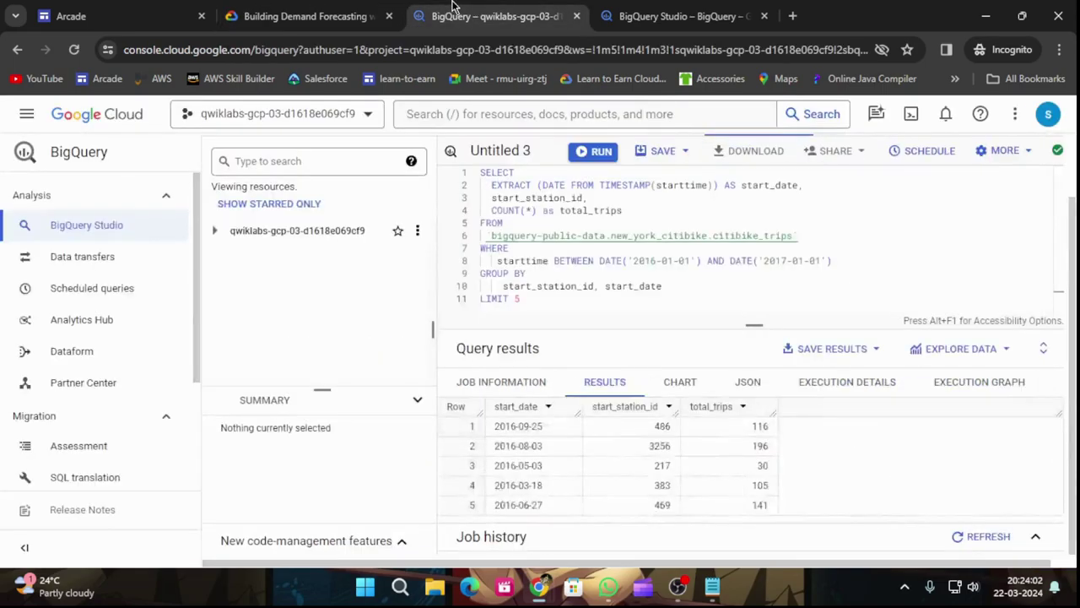
left_click(417, 230)
left_click(439, 262)
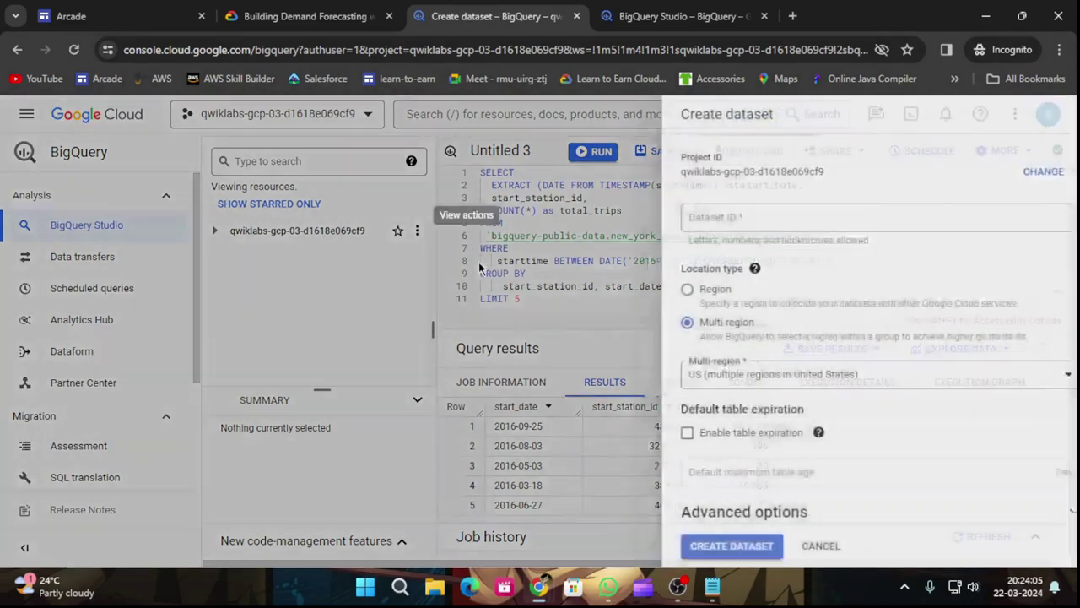
Step: Copy the dataset name from the lab's Task 2 instructions and set the new dataset's ID to bqmlforecast
left_click(316, 8)
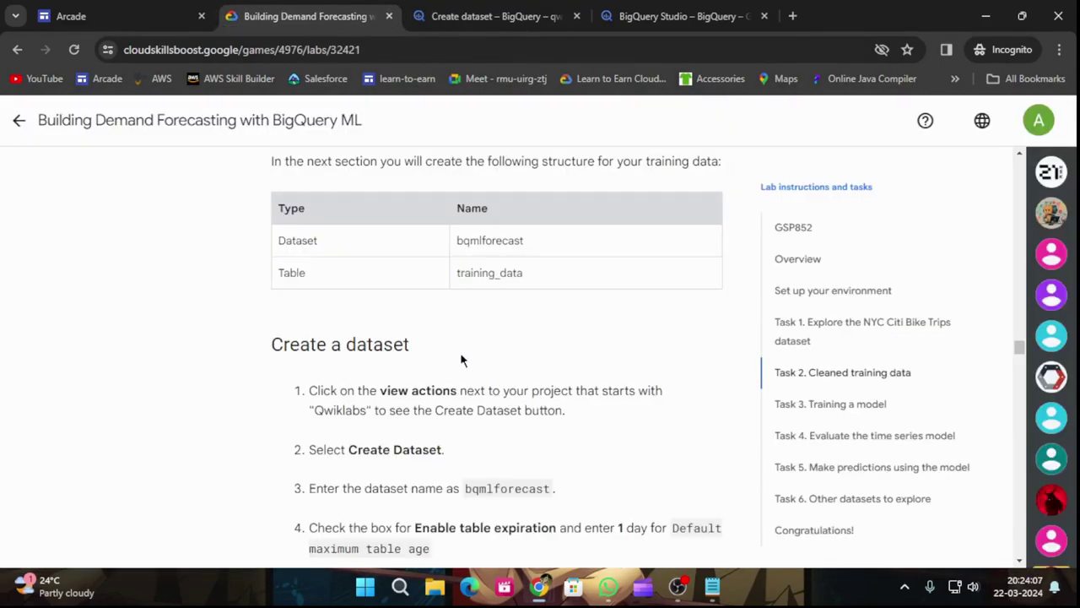
scroll(460, 413, "down", 1)
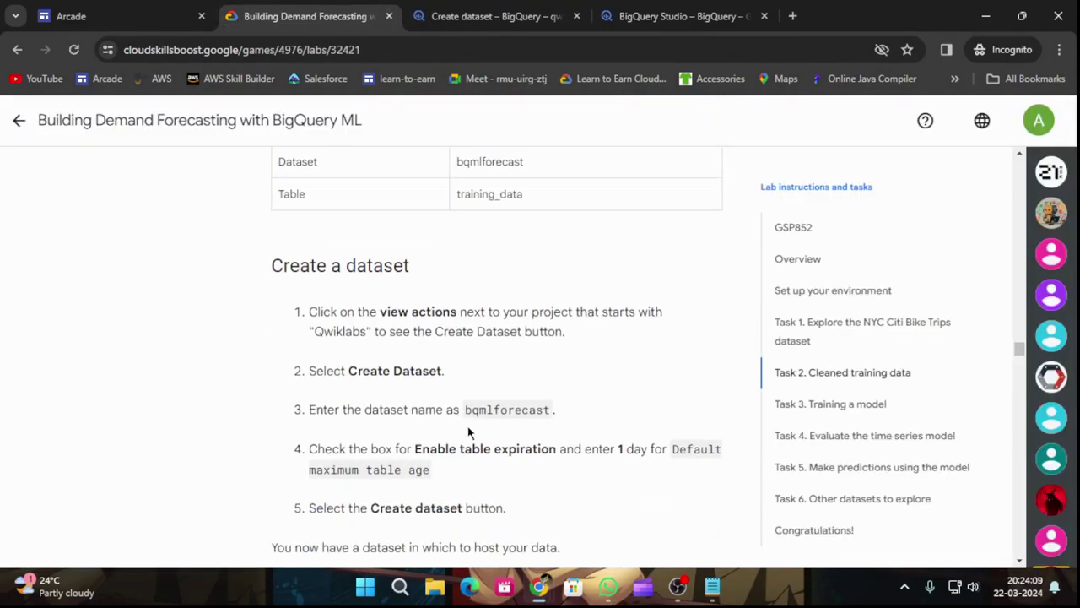
left_click_drag(464, 411, 551, 409)
key("ctrl+c")
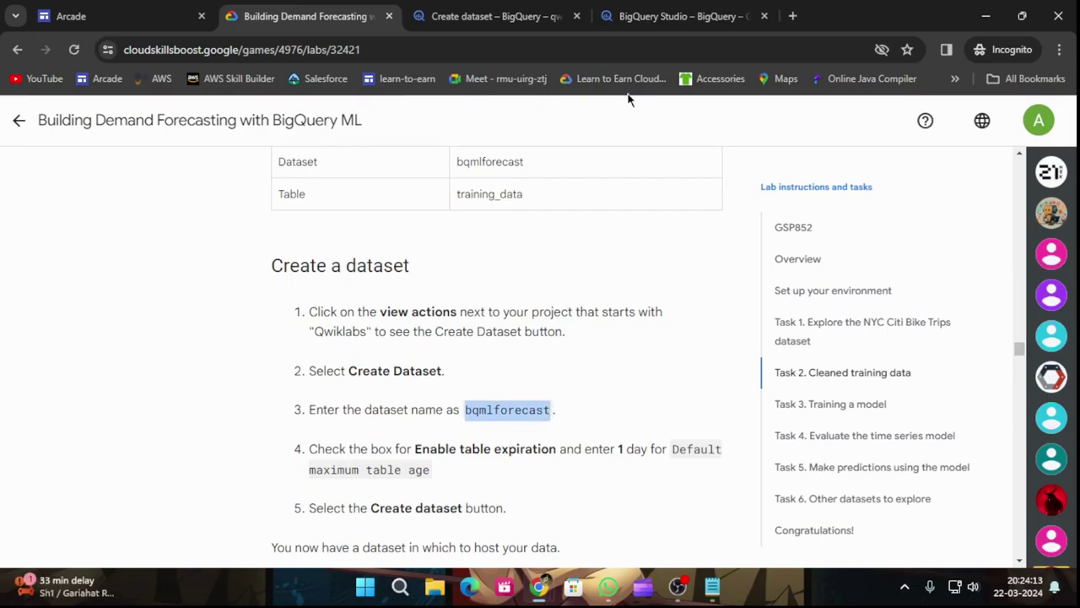
left_click(675, 16)
left_click(511, 16)
left_click(701, 218)
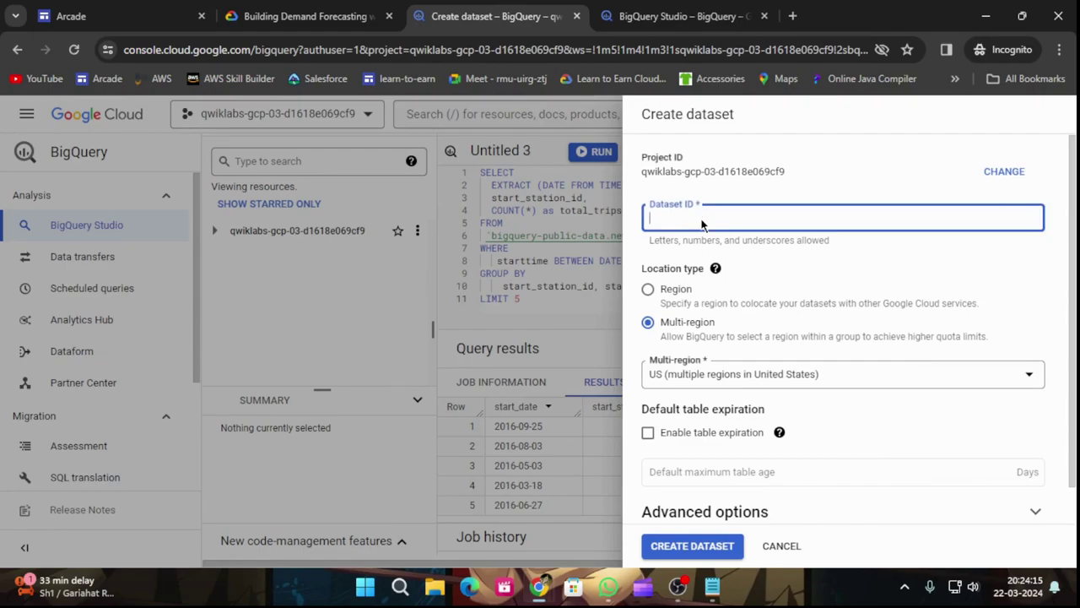
key("ctrl+v")
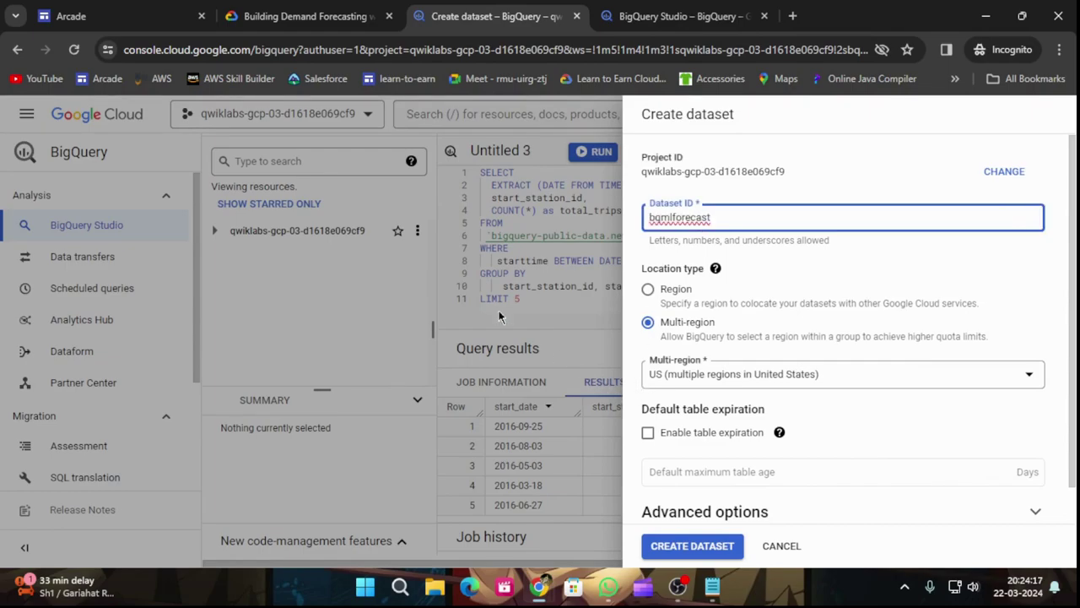
Step: Following the lab's Task 2 instructions, enable table expiration for the new dataset with a default maximum table age of 1 day
left_click(287, 16)
scroll(485, 450, "down", 2)
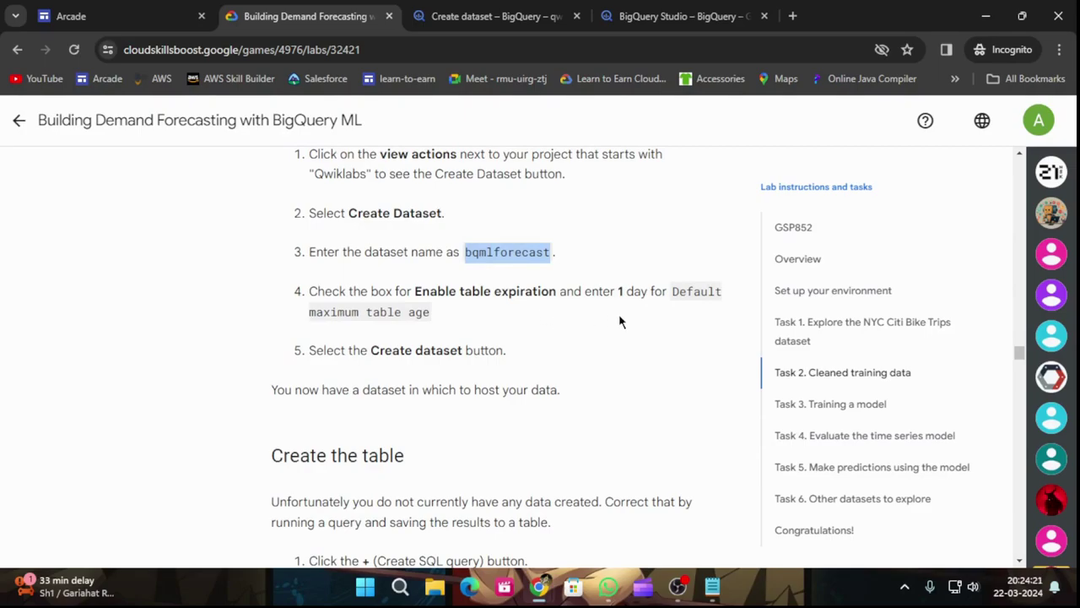
left_click(544, 11)
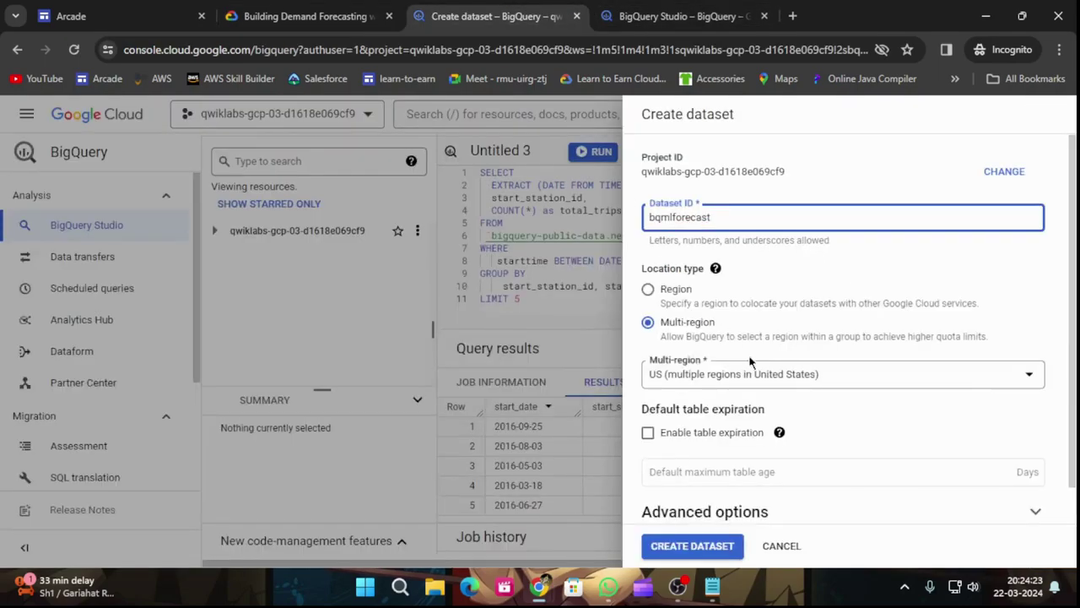
scroll(760, 426, "down", 1)
left_click(648, 395)
left_click(673, 434)
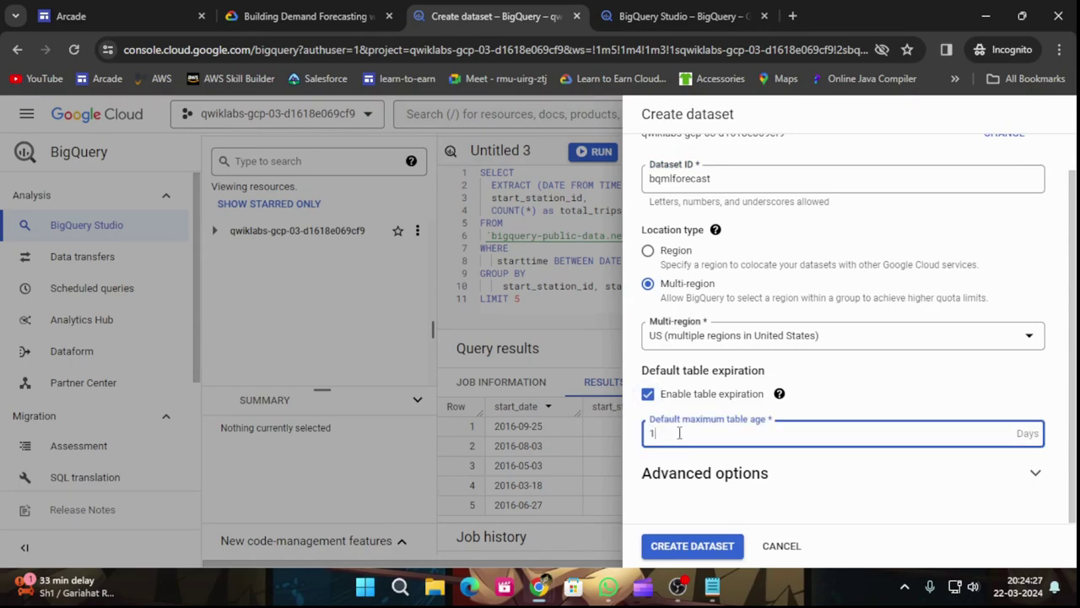
Step: Review the remaining dataset instructions in the lab and create the bqmlforecast dataset
left_click(320, 10)
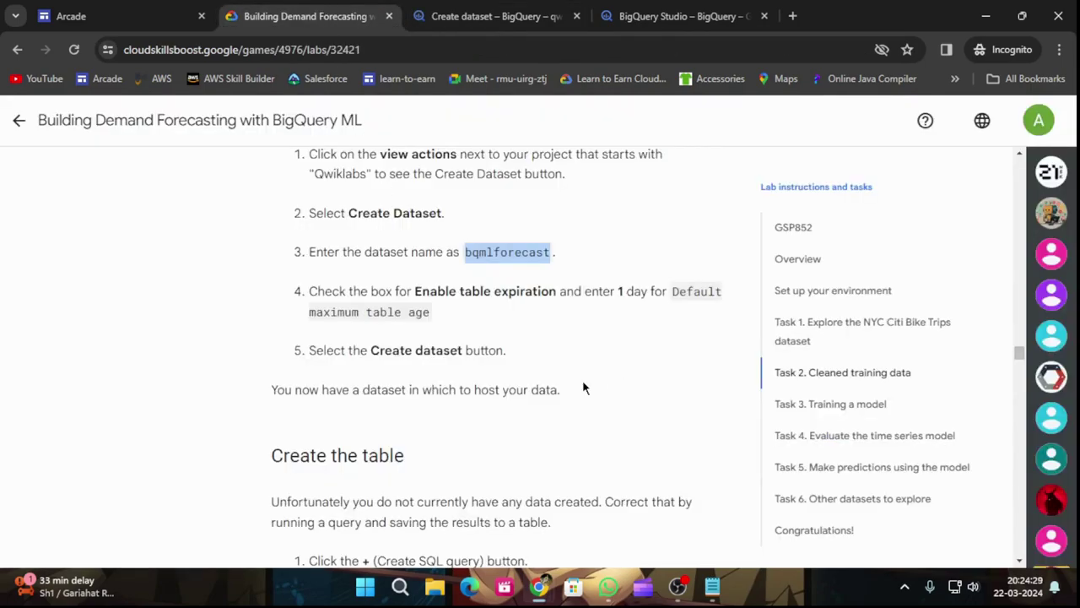
scroll(582, 387, "down", 1)
left_click(498, 17)
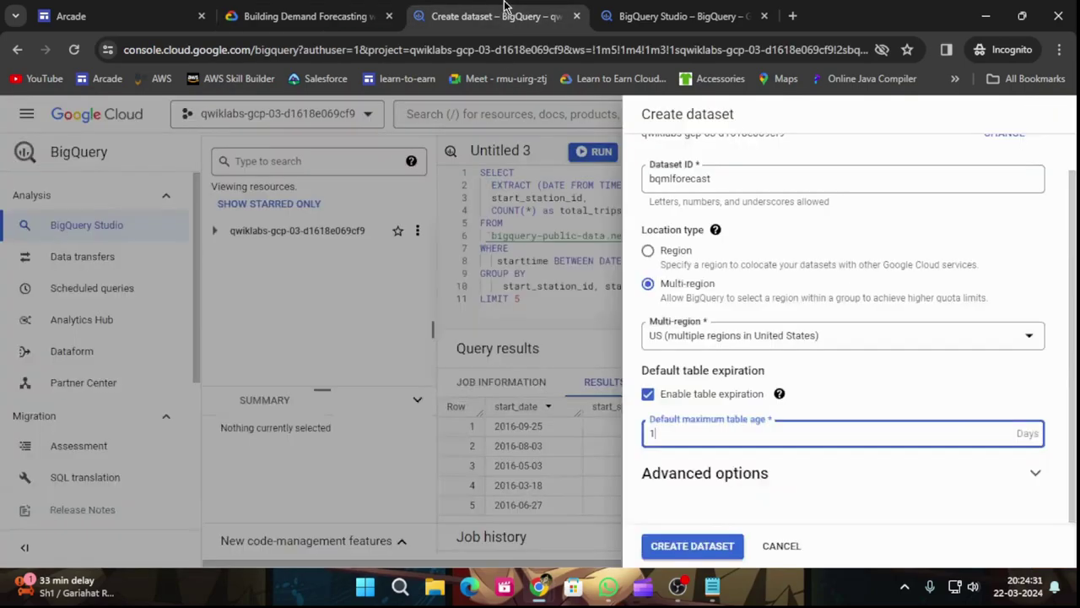
left_click(714, 548)
left_click(713, 550)
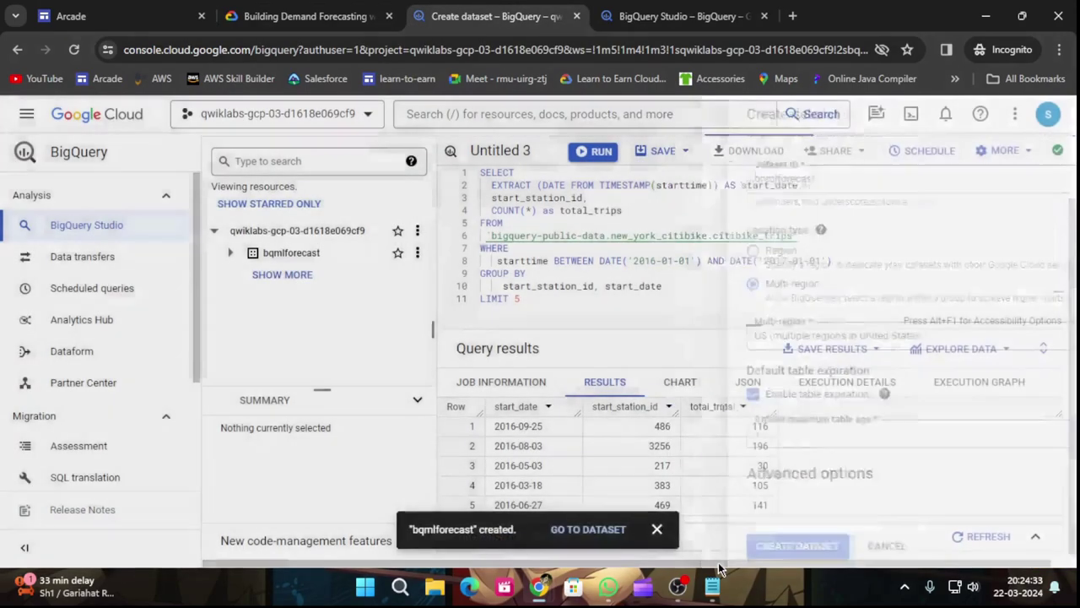
Step: Copy the lab's "Create the table" query, which counts trips by start_station_id and trip_date, and run it in a new BigQuery SQL query
left_click(276, 9)
scroll(369, 330, "down", 2)
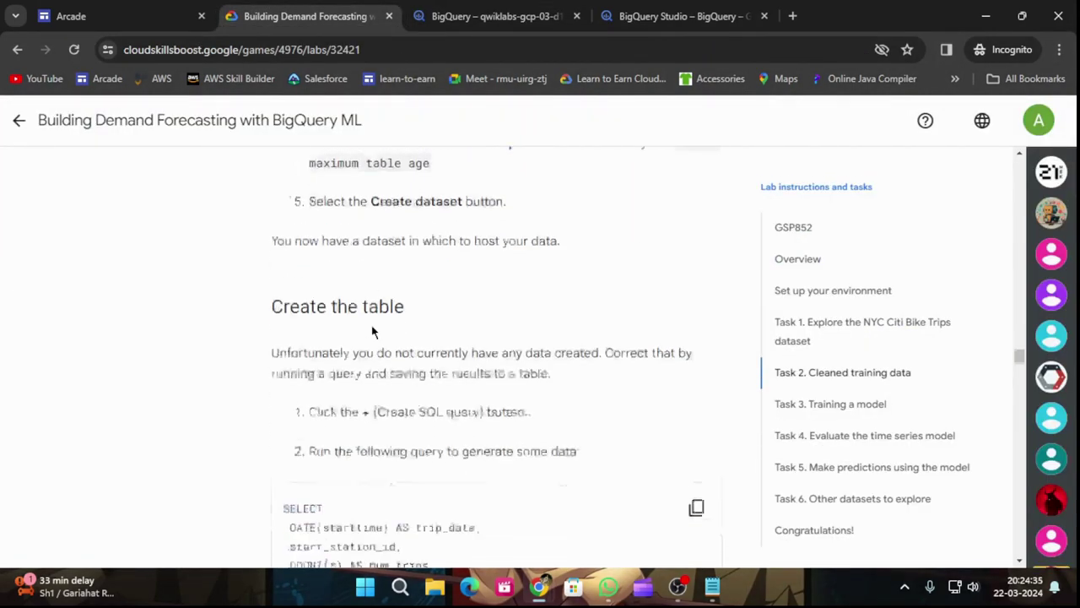
scroll(430, 308, "down", 2)
left_click(697, 260)
left_click(508, 8)
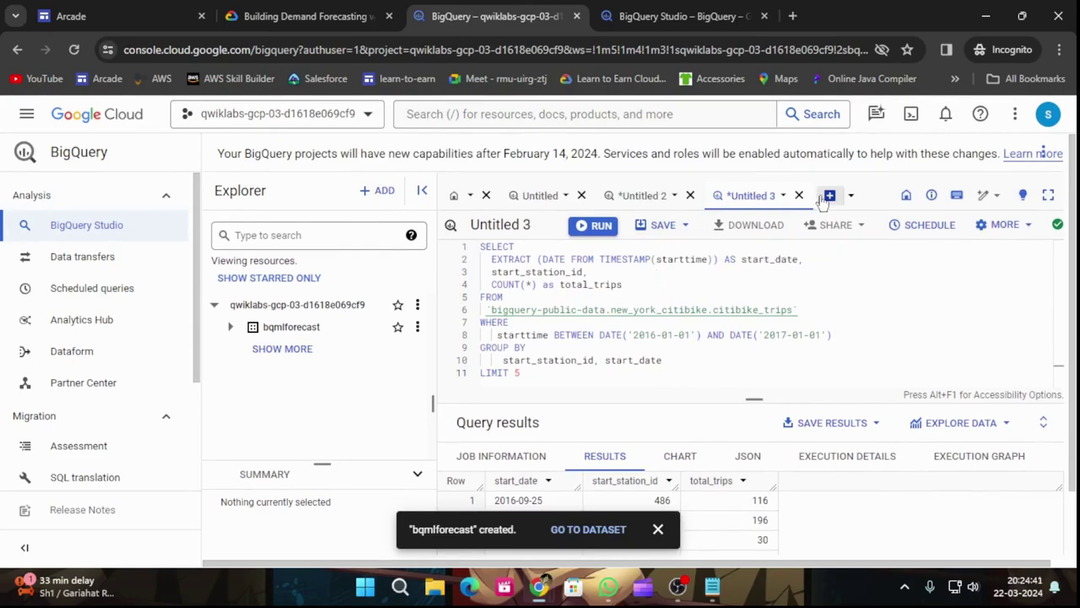
left_click(826, 200)
key("ctrl+v")
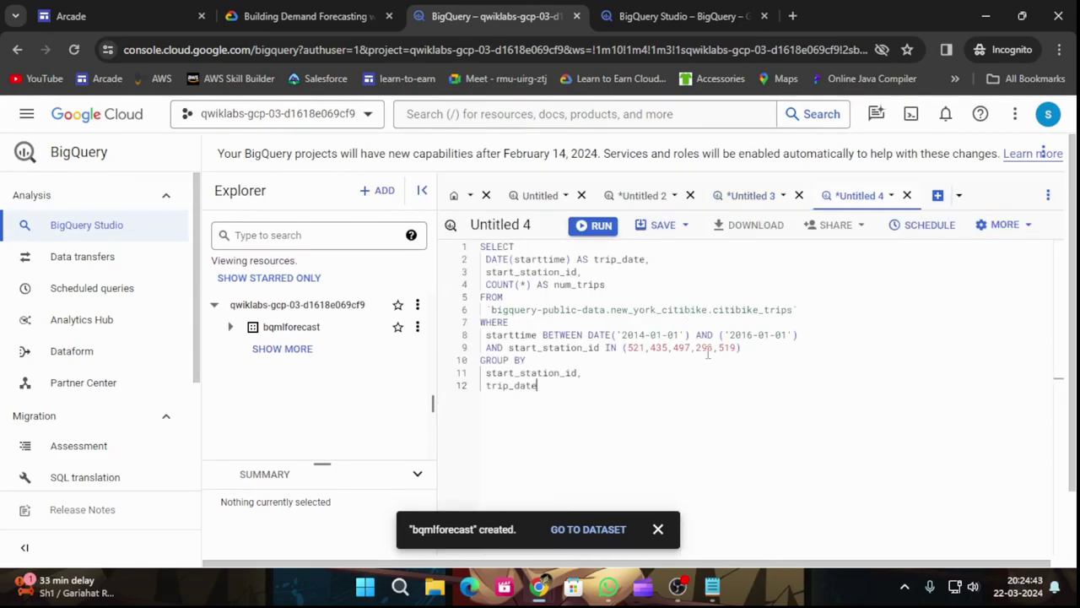
left_click(658, 530)
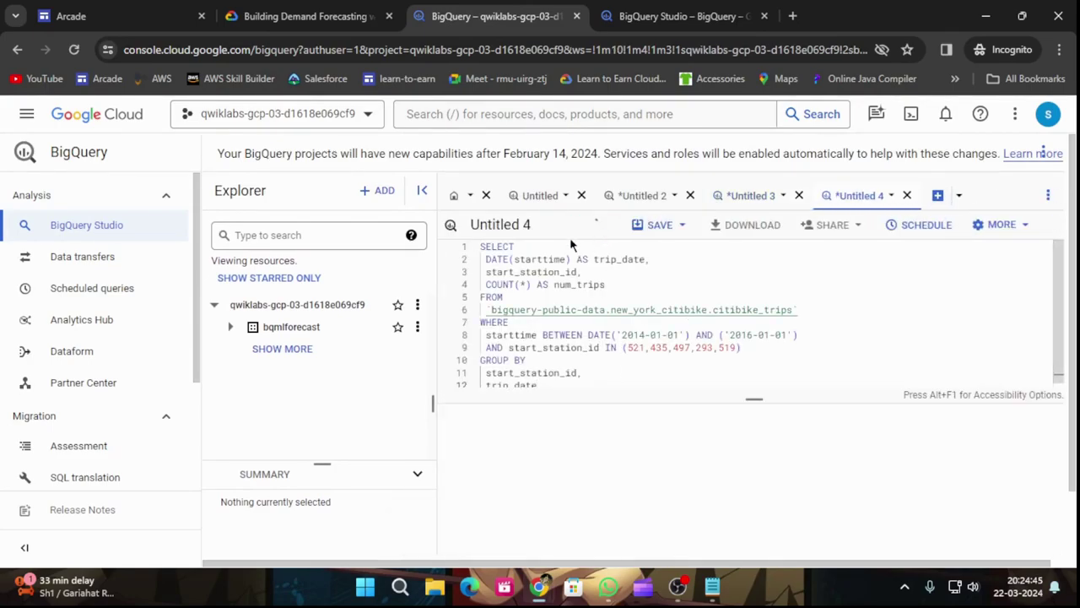
Step: Read the lab's instructions for saving the results and start saving the query results as a BigQuery table
left_click(308, 16)
scroll(415, 355, "down", 2)
scroll(416, 355, "down", 3)
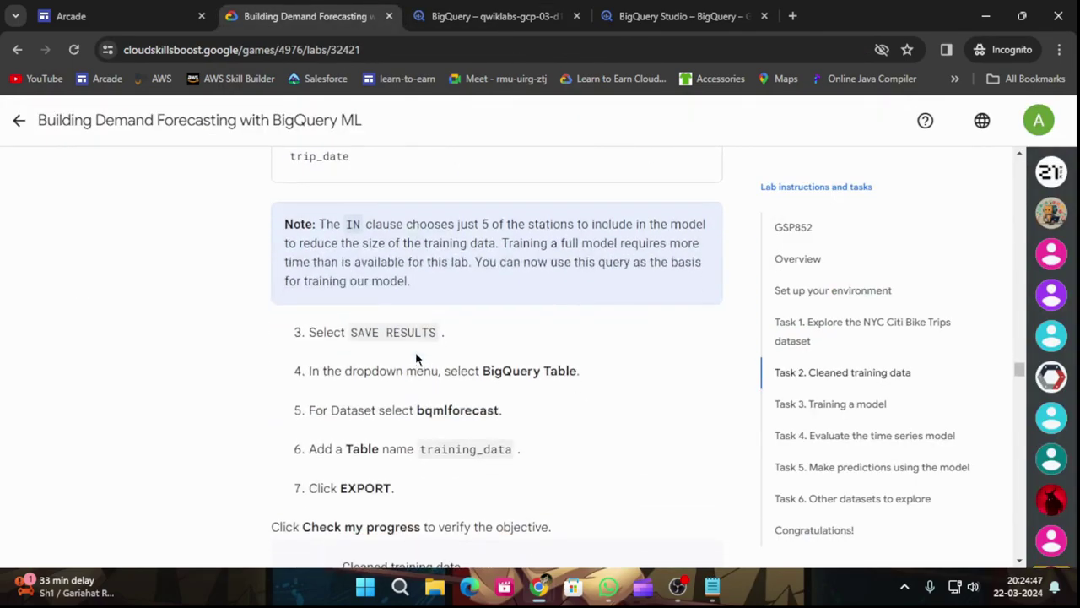
scroll(406, 359, "up", 2)
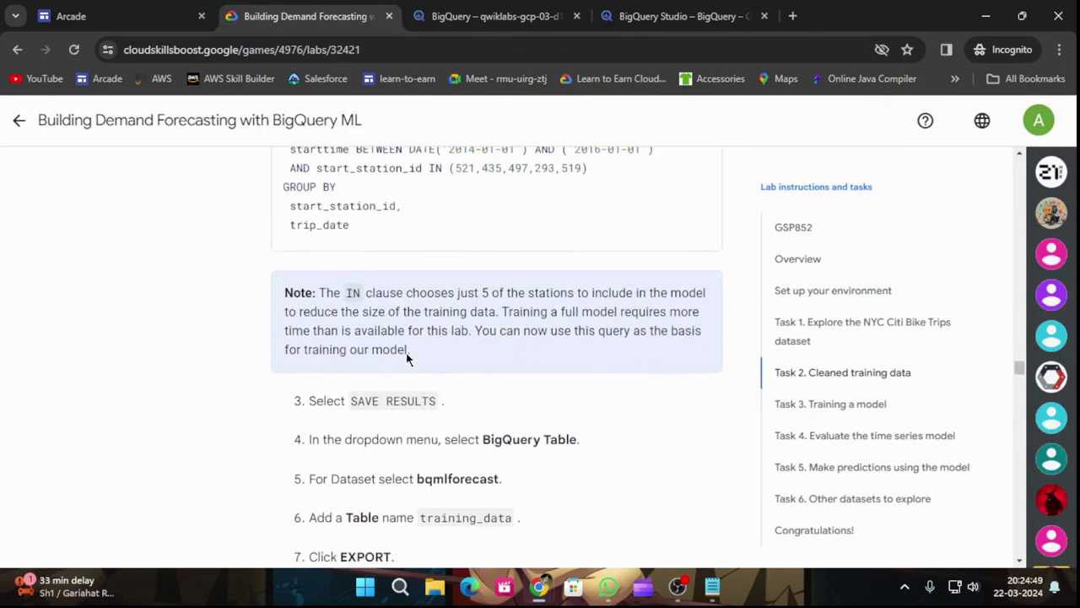
scroll(406, 355, "down", 1)
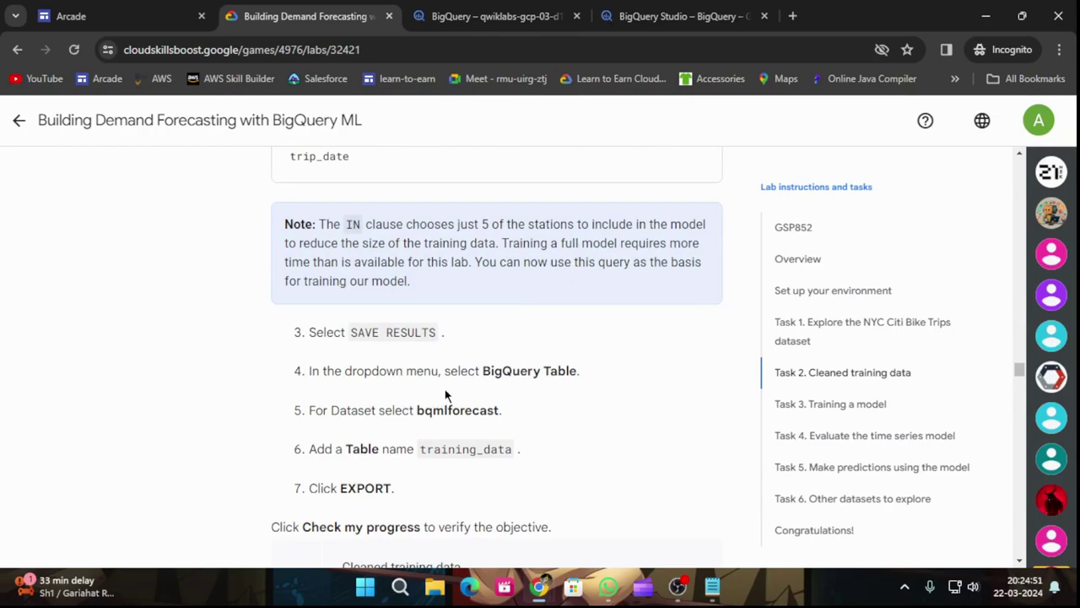
left_click(470, 12)
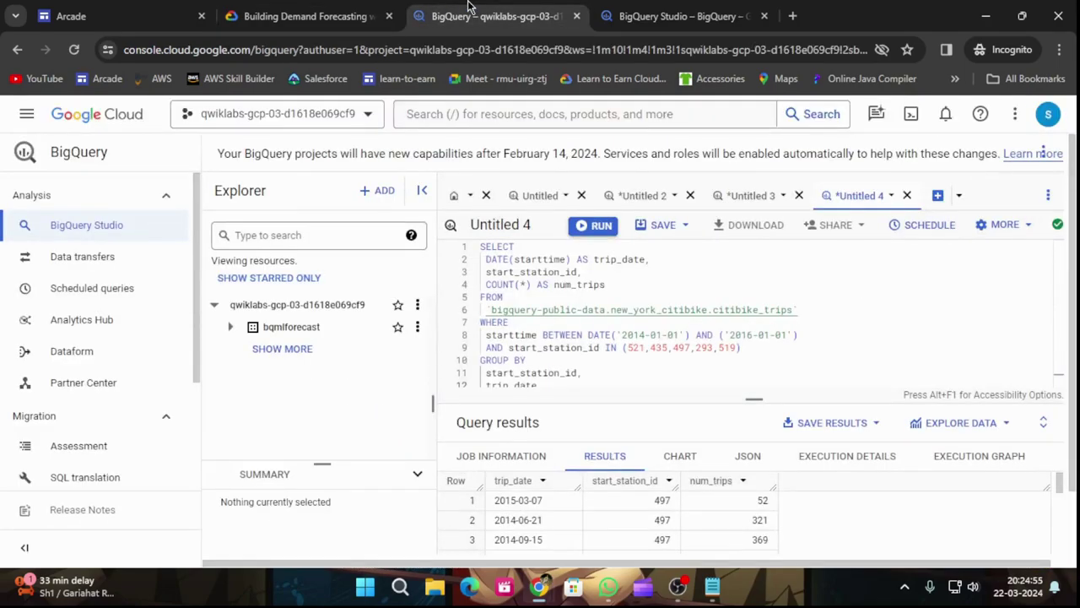
left_click(869, 423)
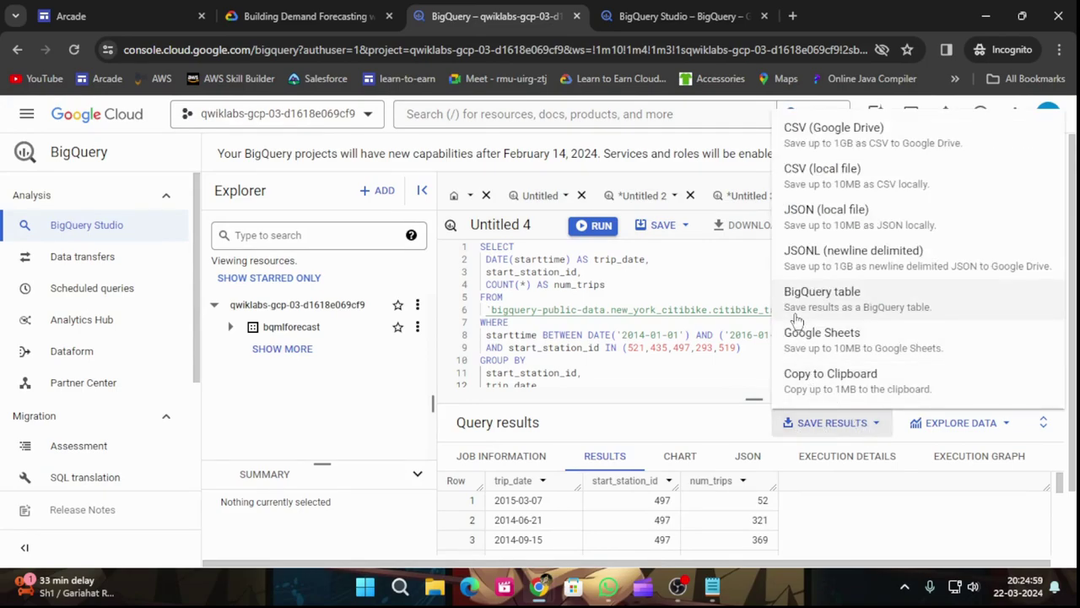
left_click(844, 314)
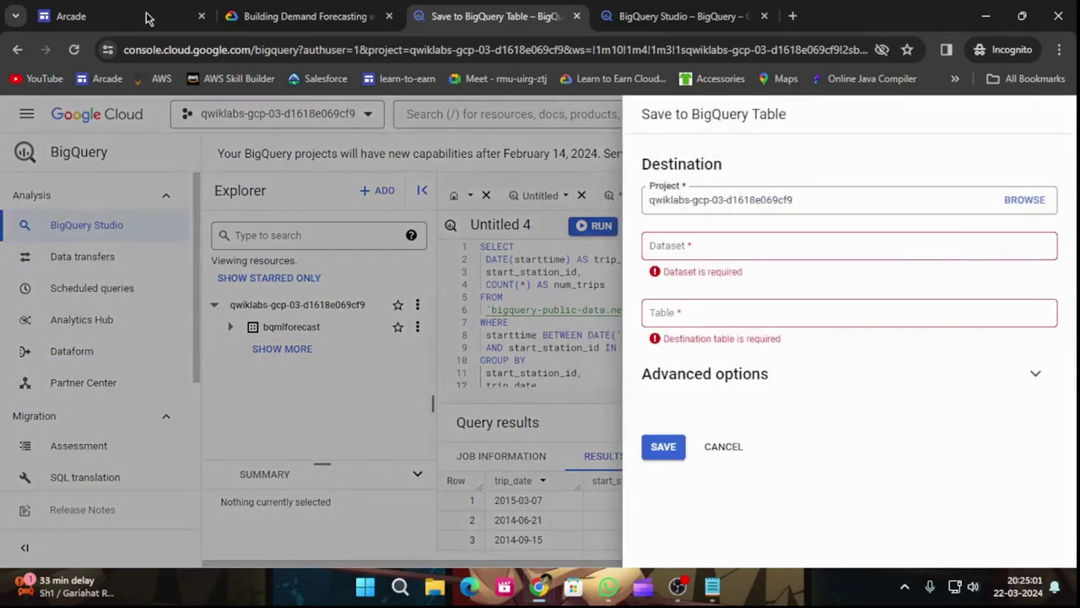
Step: Copy the table name from the lab and set the destination to dataset bqmlforecast and table training_data
left_click(270, 8)
scroll(490, 438, "down", 1)
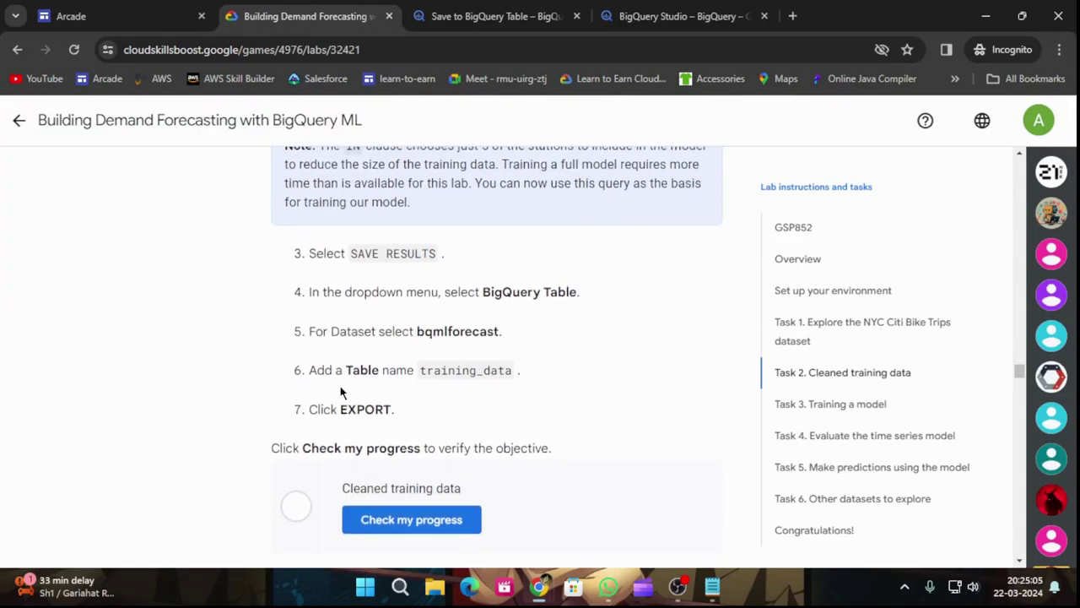
left_click_drag(420, 372, 512, 371)
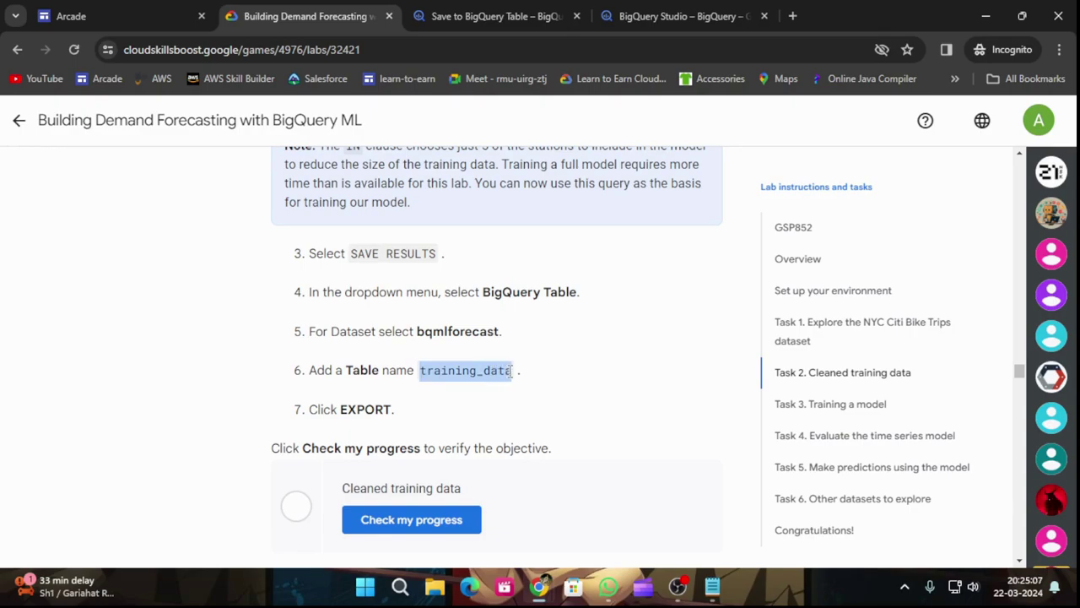
left_click(506, 15)
left_click(684, 246)
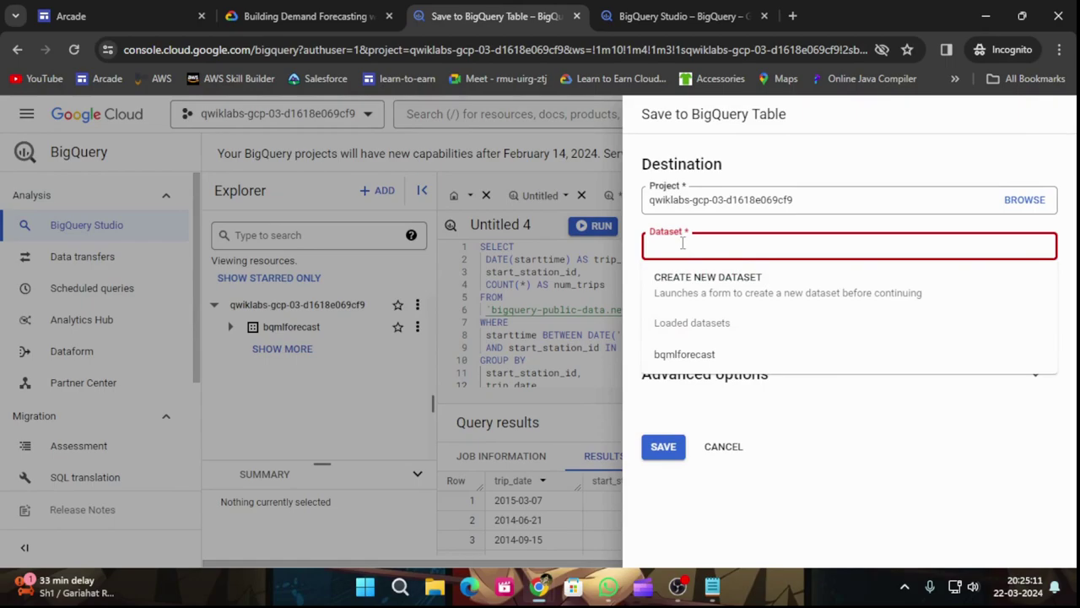
left_click(689, 356)
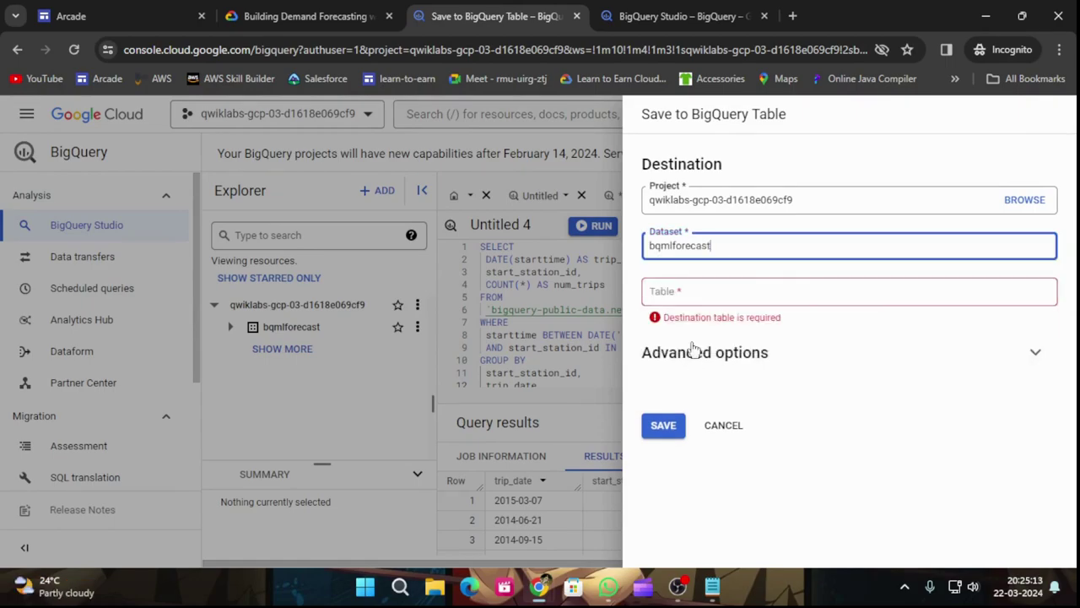
left_click(688, 292)
type("training_data")
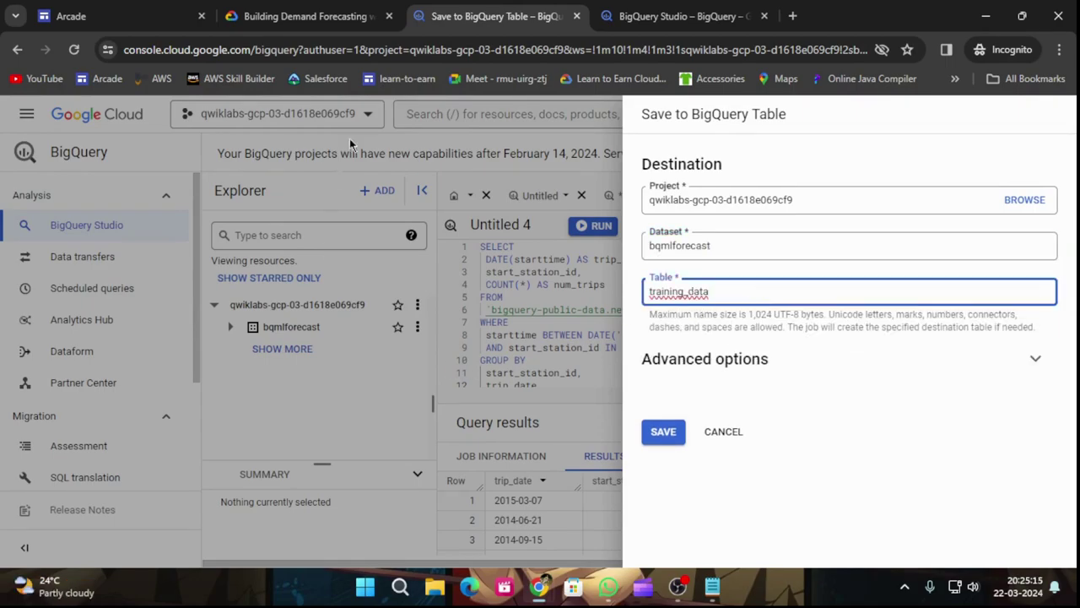
Step: Save the query results to the training_data table and check the lab progress for "Cleaned training data"
left_click(321, 8)
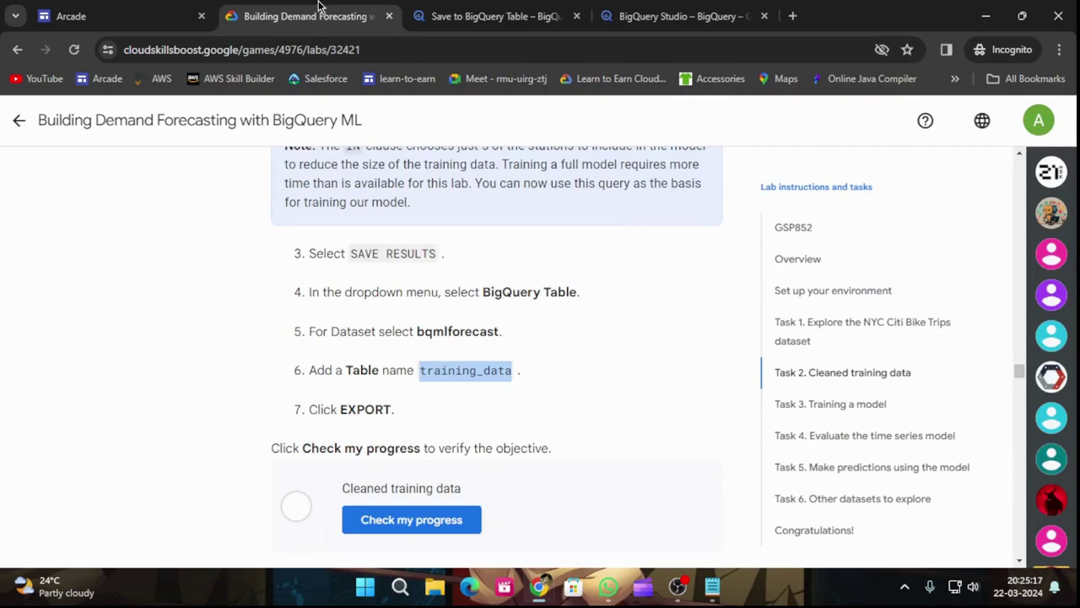
left_click(537, 10)
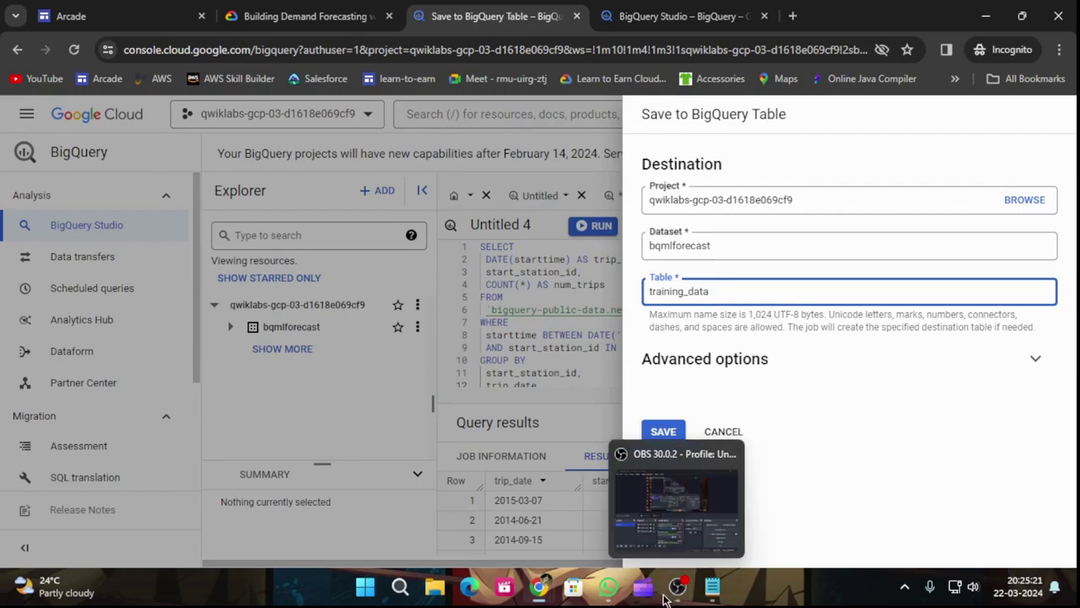
left_click(665, 432)
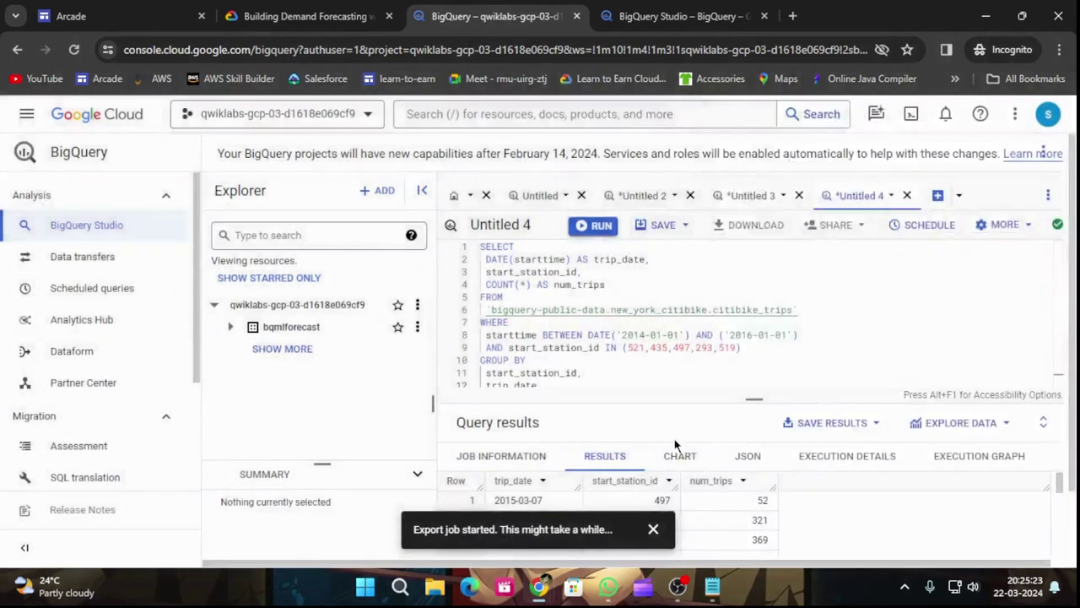
left_click(304, 16)
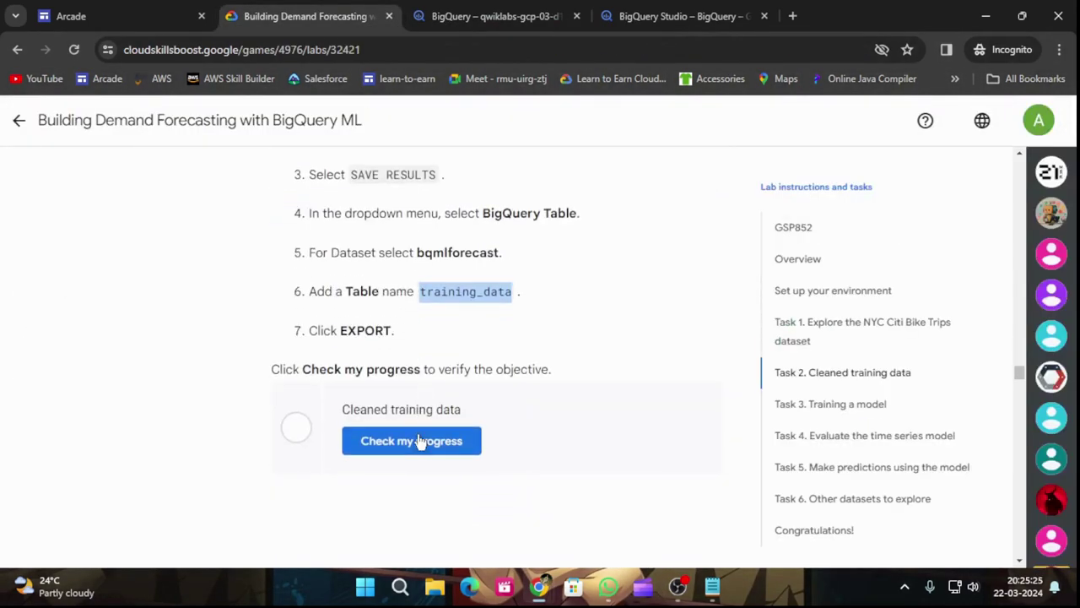
left_click(419, 438)
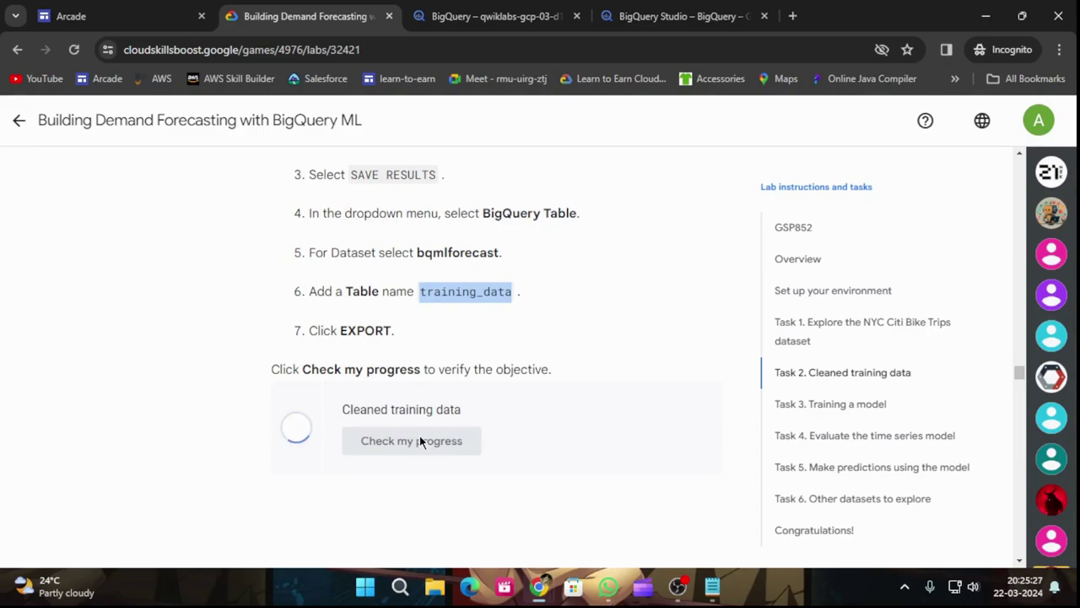
Step: Copy the lab's Task 3 query creating the ARIMA model bqmlforecast.bike_model and run it in a new BigQuery SQL query
scroll(420, 440, "down", 6)
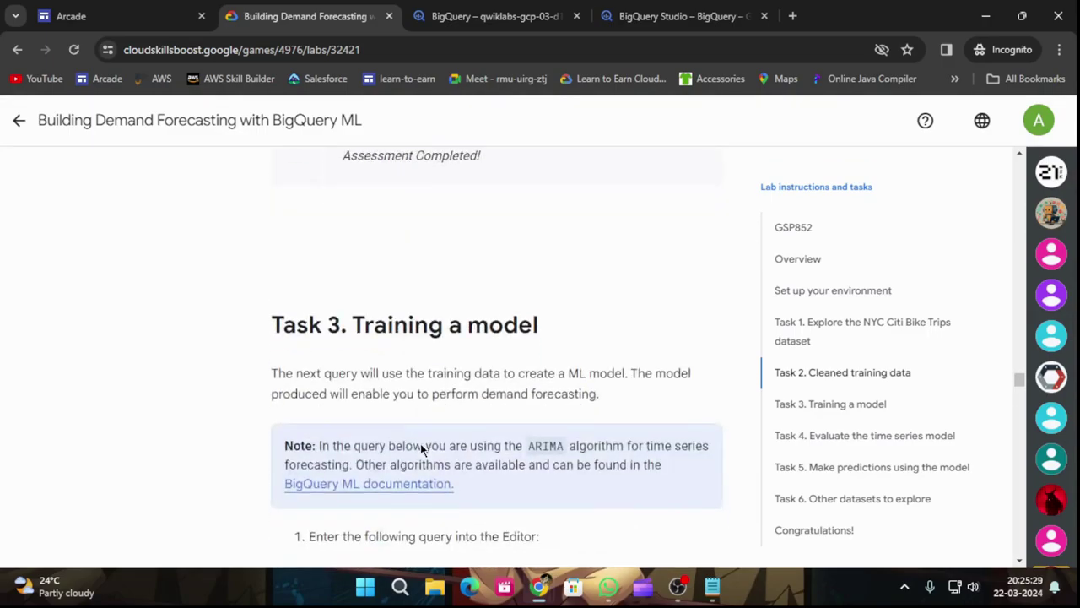
left_click(697, 358)
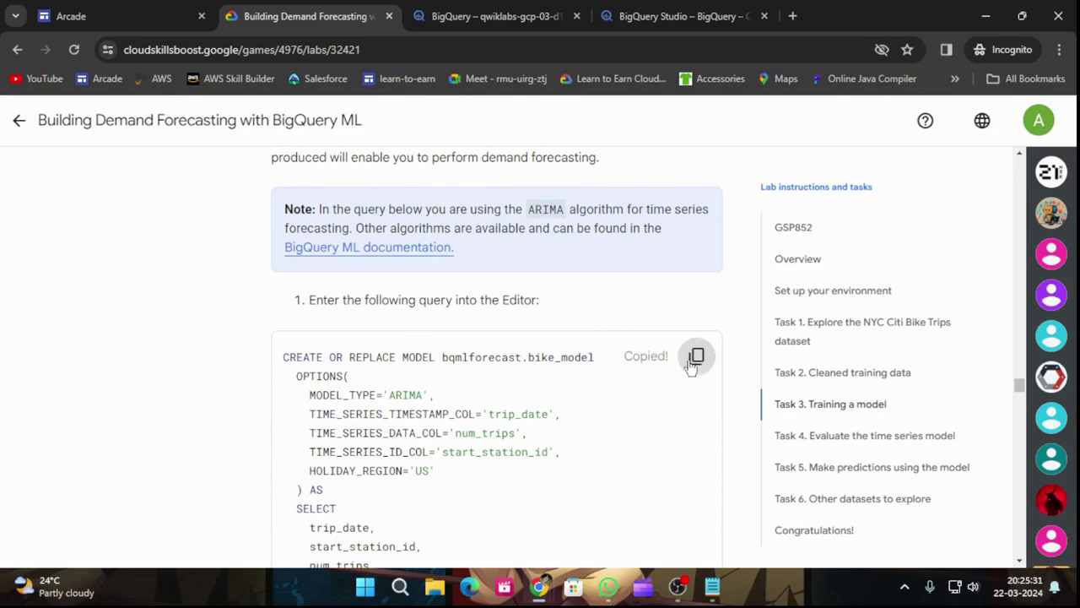
left_click(498, 16)
left_click(938, 195)
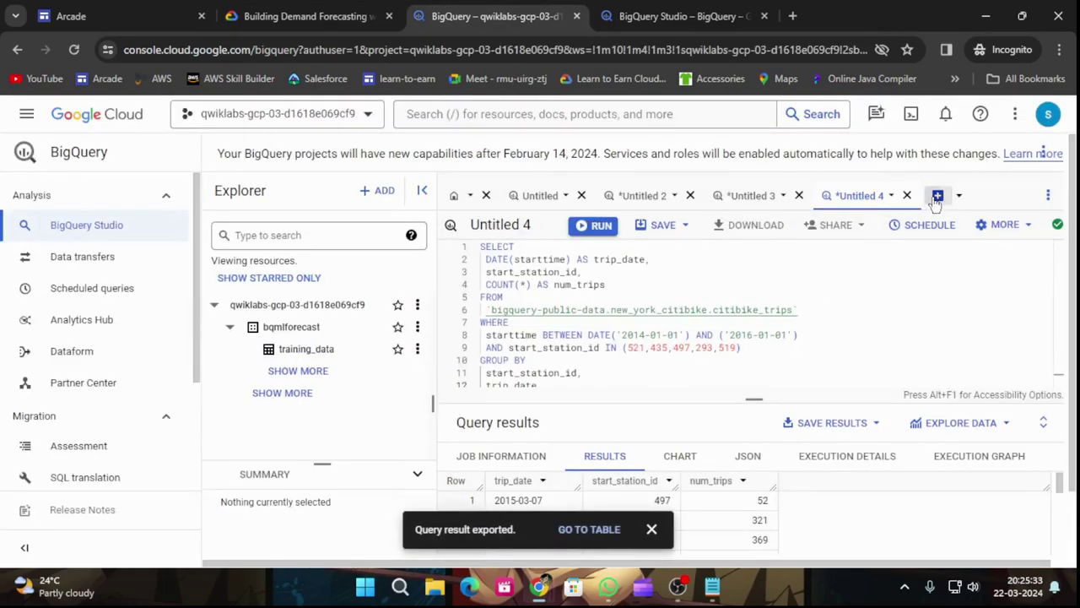
key("ctrl+v")
left_click(596, 224)
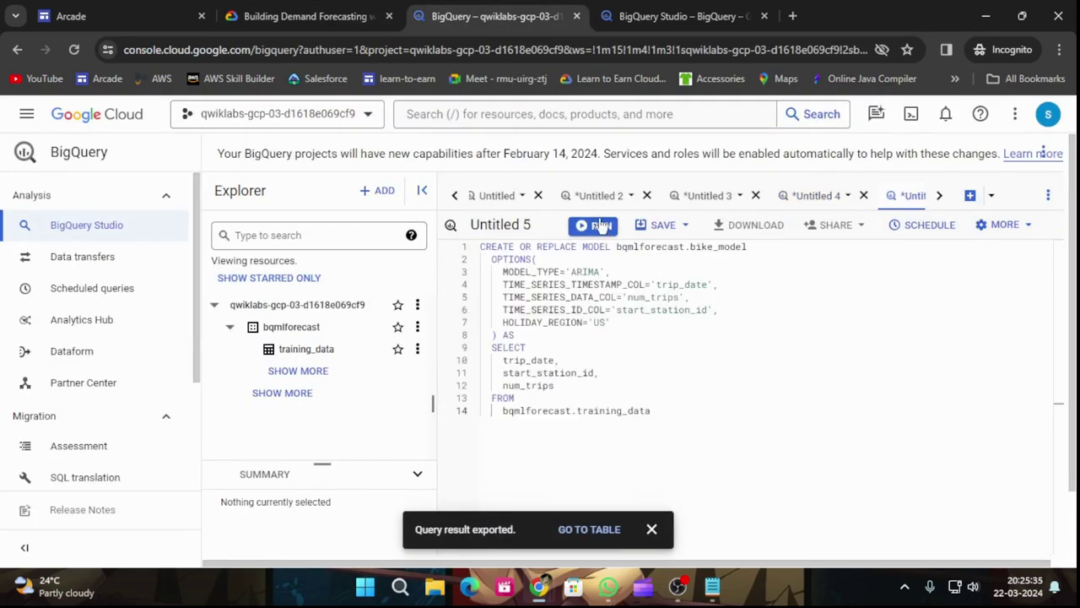
left_click(652, 530)
Step: Go through the rest of the lab's Task 3 instructions and check the lab progress for "Training a Model"
left_click(304, 16)
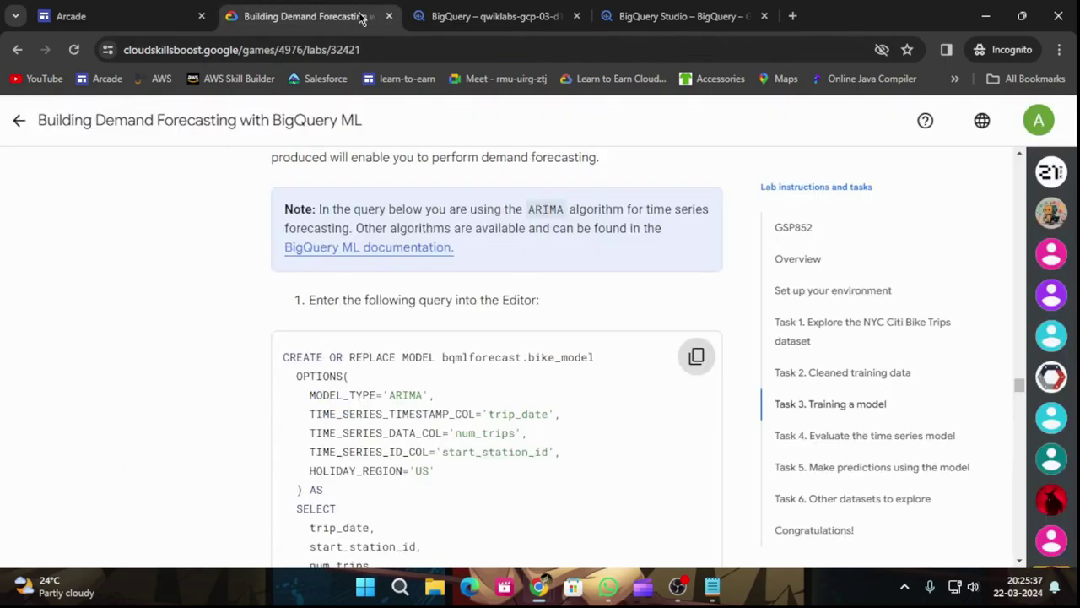
scroll(478, 448, "down", 5)
scroll(478, 433, "down", 10)
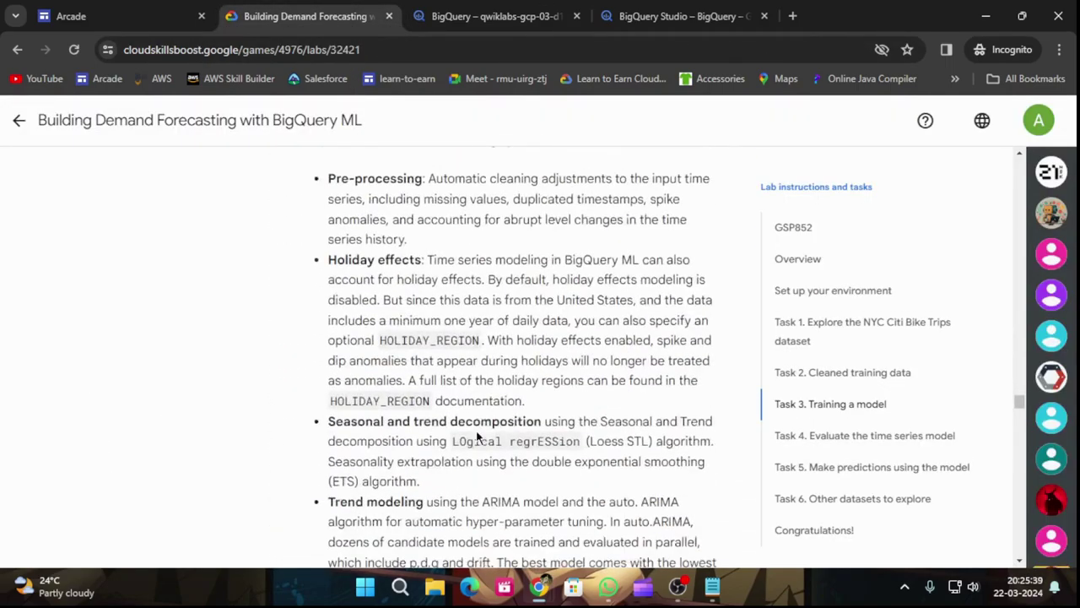
scroll(477, 431, "down", 8)
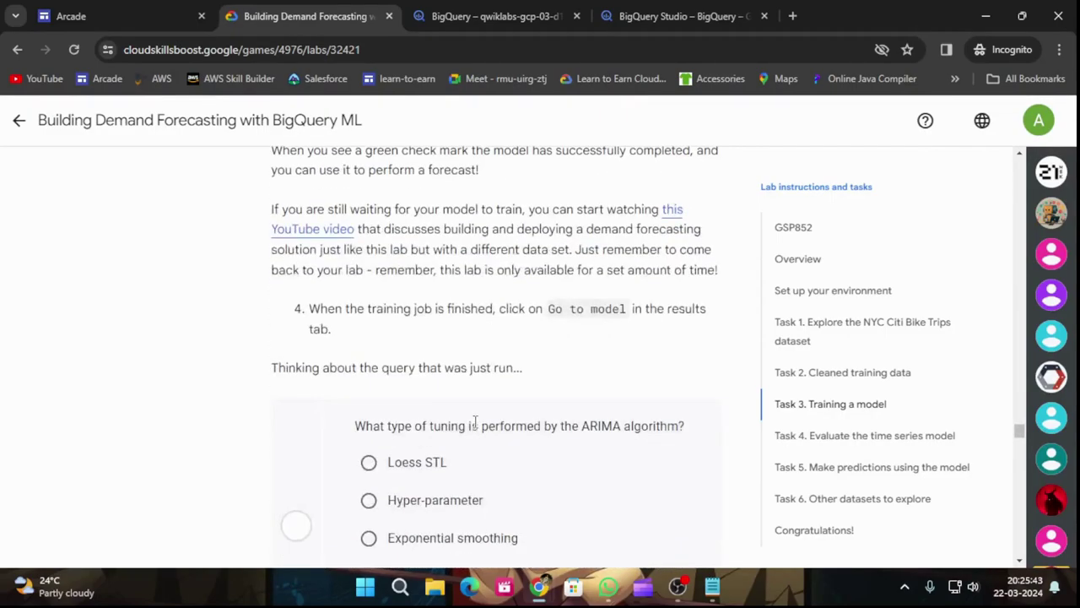
scroll(475, 422, "down", 3)
left_click(427, 525)
scroll(582, 472, "down", 3)
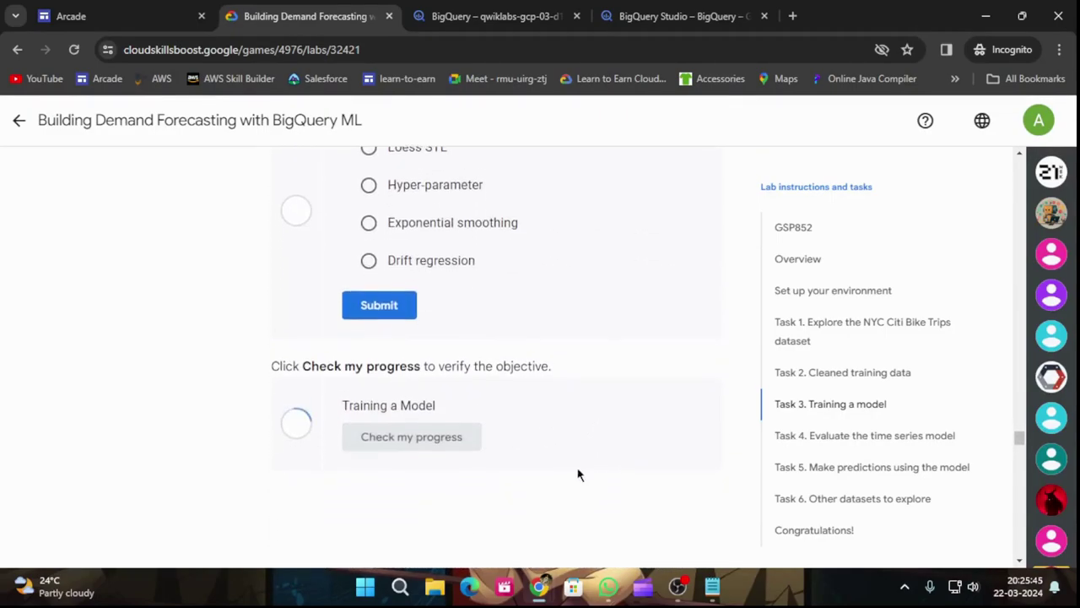